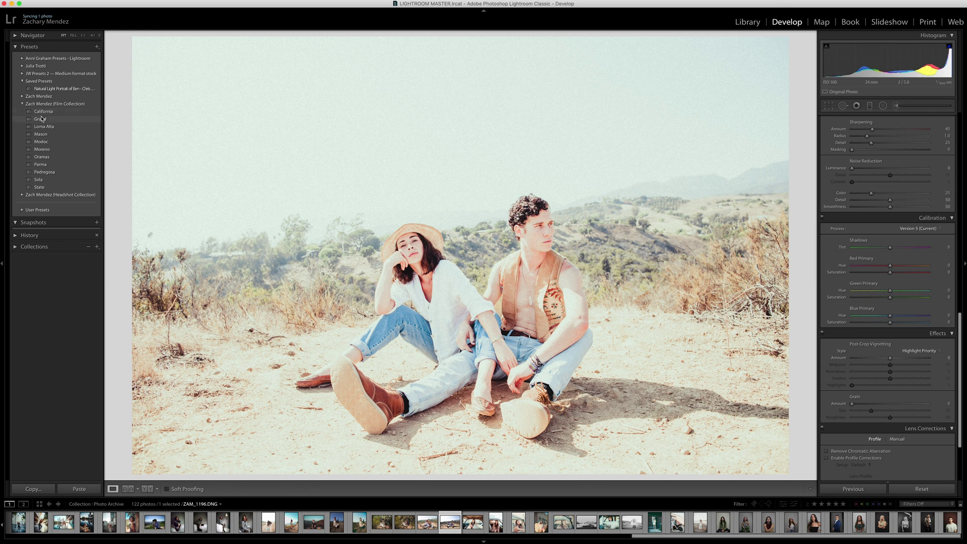
- Set Exposure to +0.70, Highlights to −76, Shadows to +15, Whites to −66 and Blacks to −6 on the unedited couple photo
left_click(40, 127)
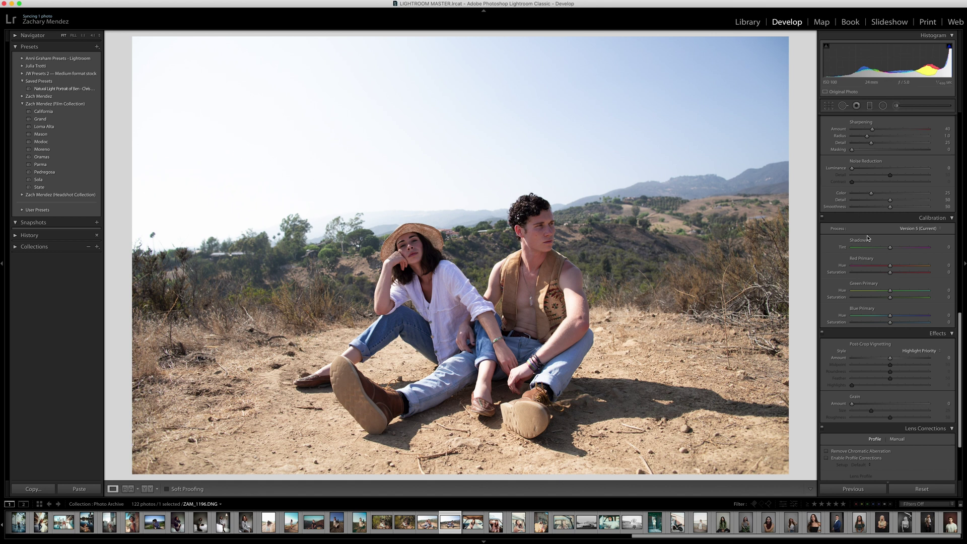
scroll(895, 234, "up", 10)
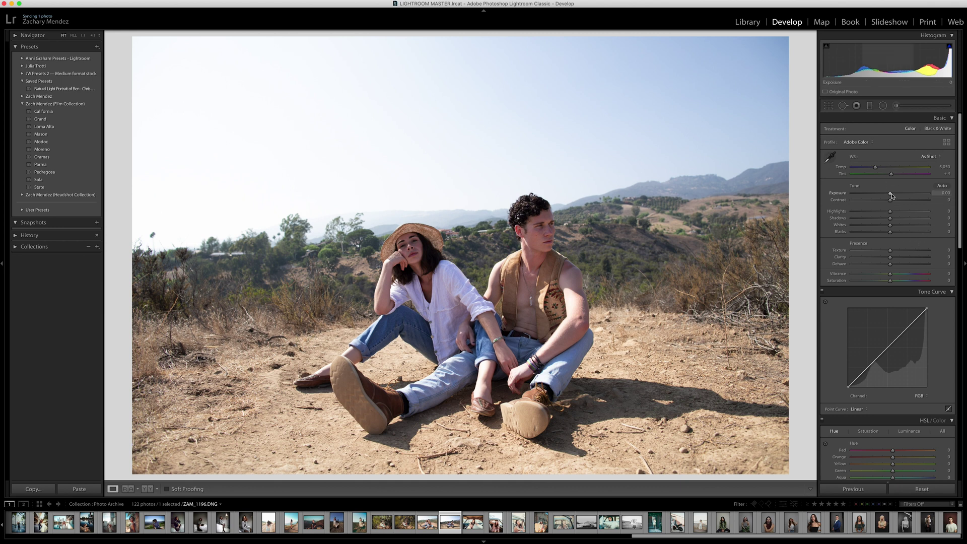
left_click_drag(891, 194, 896, 196)
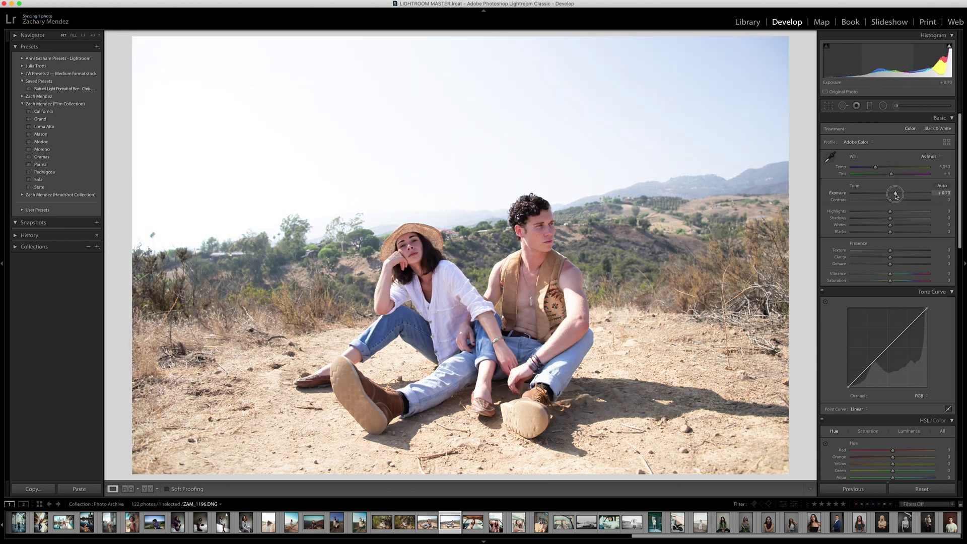
left_click_drag(891, 214, 888, 234)
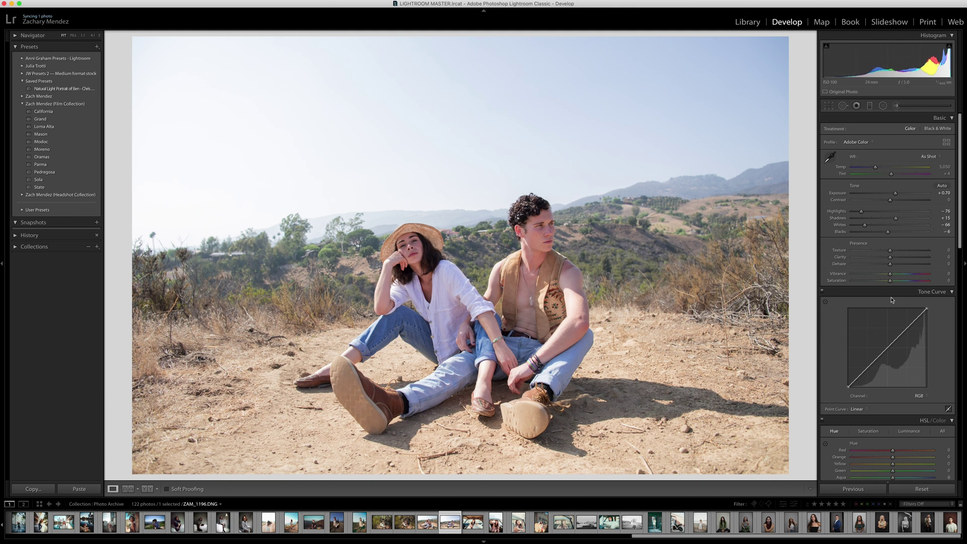
- Lift the black point of the RGB tone curve, anchor it at the quarter, mid and three-quarter tones, and set Blacks to −27
left_click_drag(849, 386, 869, 362)
left_click(889, 347)
left_click_drag(869, 363, 867, 367)
left_click_drag(904, 332, 907, 326)
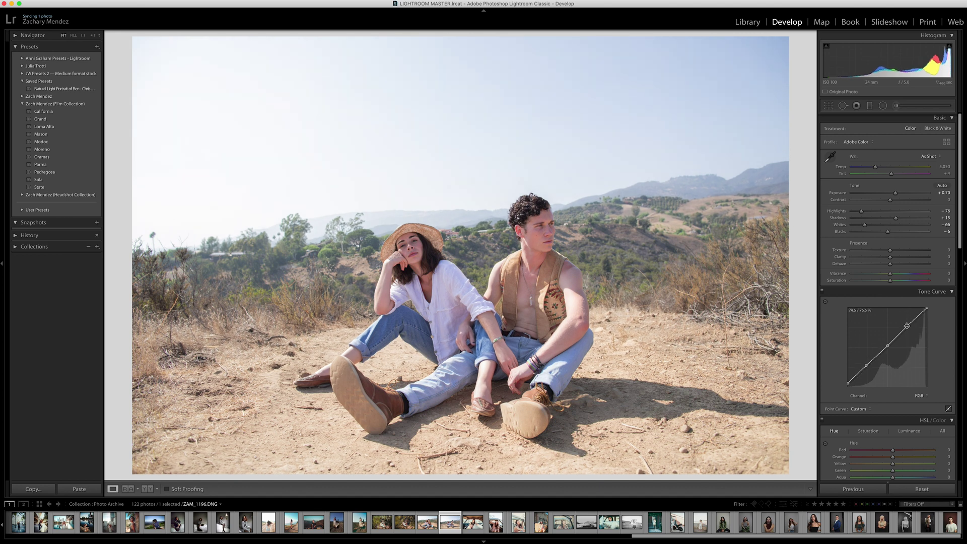
left_click_drag(887, 232, 881, 235)
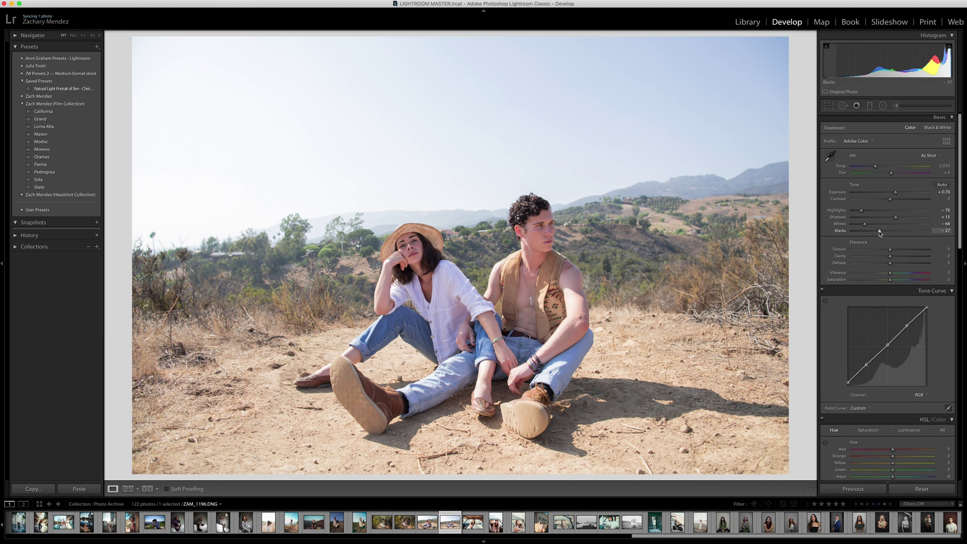
- Anchor the Red channel tone curve at the quarter, mid and three-quarter tones and lift its black point slightly
left_click(920, 394)
left_click(922, 401)
mouse_move(887, 345)
left_mouse_down()
mouse_move(902, 355)
mouse_move(887, 345)
left_mouse_up()
left_click(868, 366)
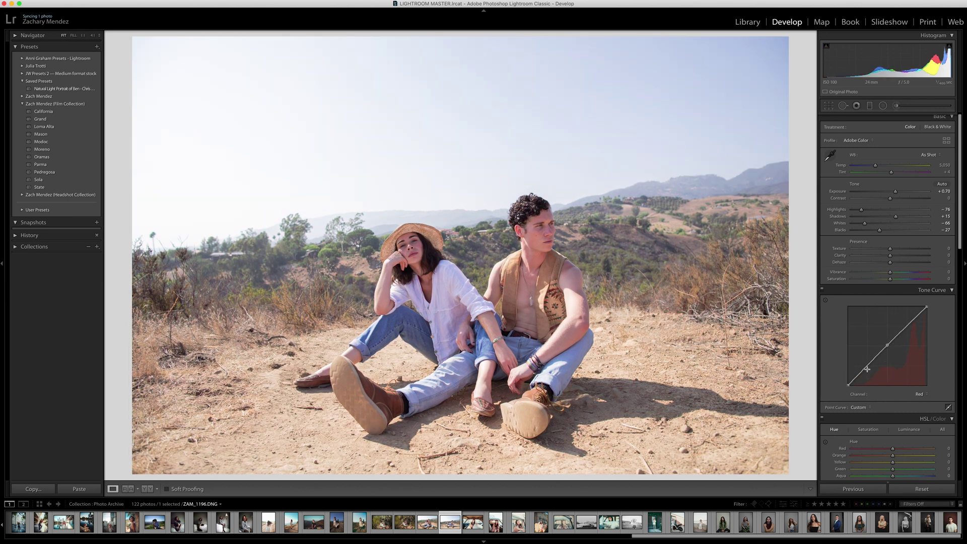
left_click(908, 328)
left_click_drag(849, 385, 867, 368)
- Anchor the Green channel tone curve with three points at the quarter, mid and three-quarter tones
left_click(920, 394)
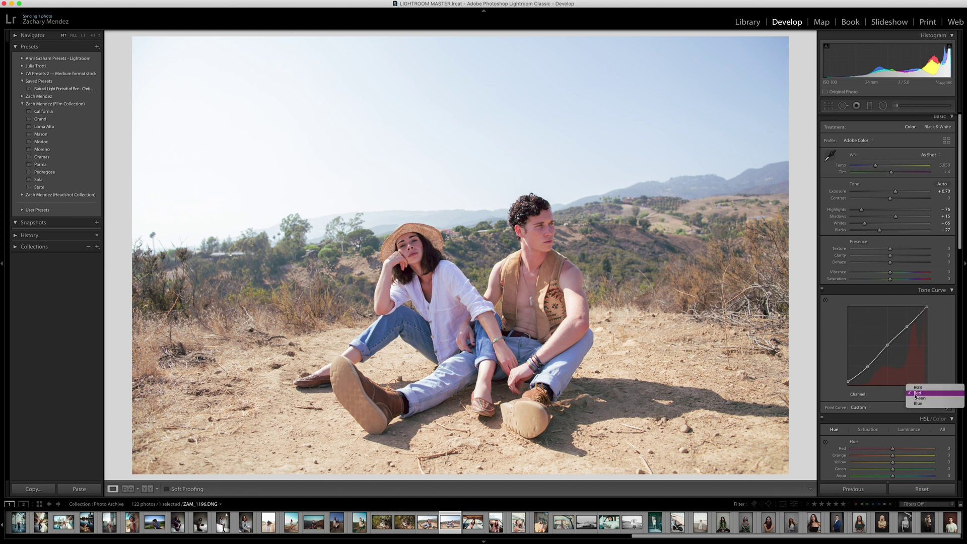
left_click(921, 401)
left_click(888, 347)
left_click(868, 366)
left_click(908, 328)
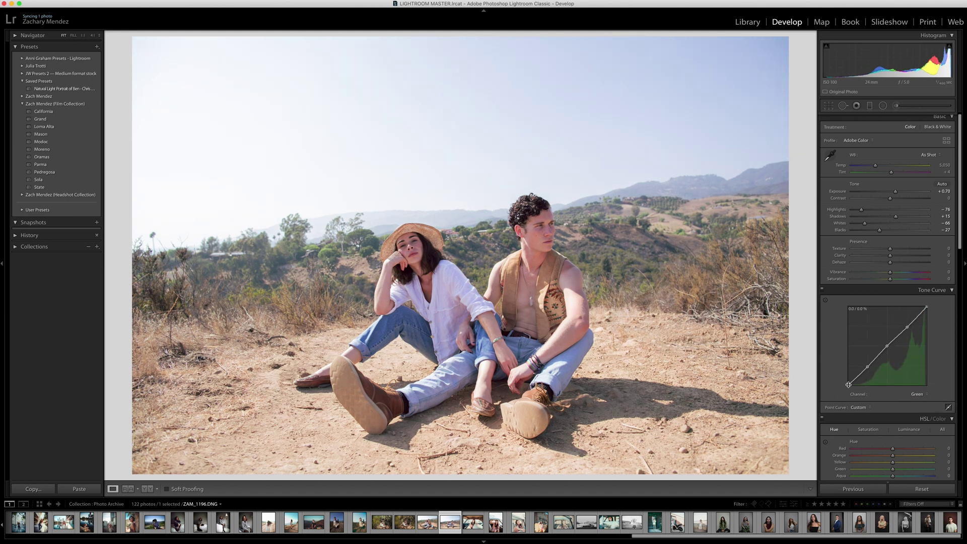
- Anchor the Blue channel tone curve at the quarter, mid and three-quarter tones and lift its black point slightly
left_click(920, 394)
left_click(920, 401)
left_click(868, 366)
left_click(888, 347)
left_click(908, 328)
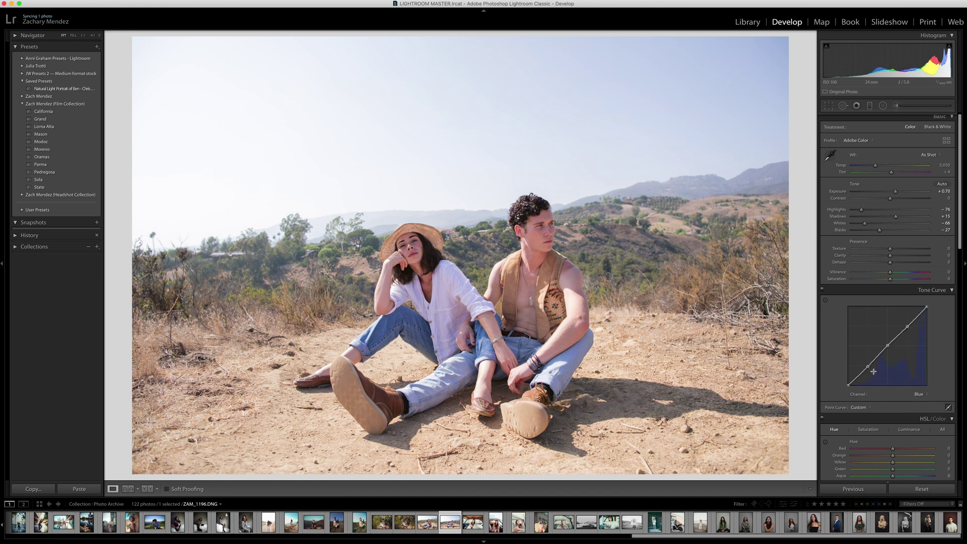
left_click_drag(849, 386, 849, 381)
- Compare the photo with and without the tone curve, and against its unedited before version
left_click(824, 291)
left_click(822, 290)
left_click(823, 290)
left_click(858, 291)
key("backslash")
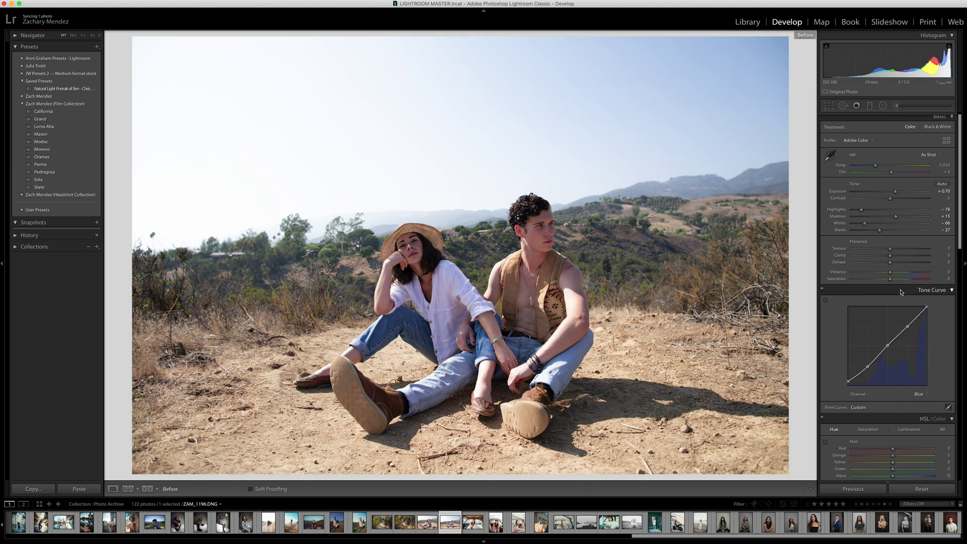
key("backslash")
- Set Contrast to +11, Shadows to +29 and Blacks to −46, and fine-tune the points of the RGB tone curve
left_click_drag(891, 201, 902, 218)
left_click(920, 394)
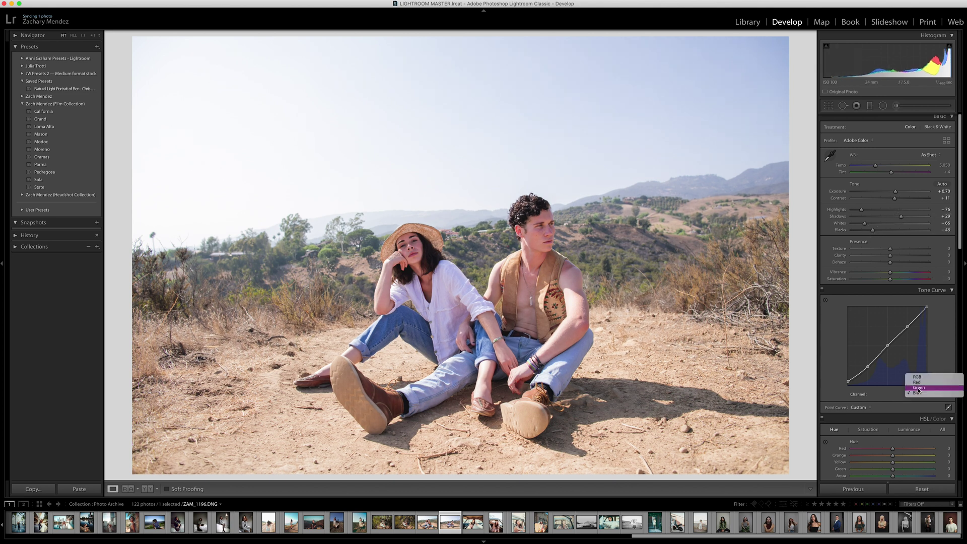
left_click(919, 376)
left_click(867, 366)
left_click_drag(866, 368, 867, 365)
left_click(888, 345)
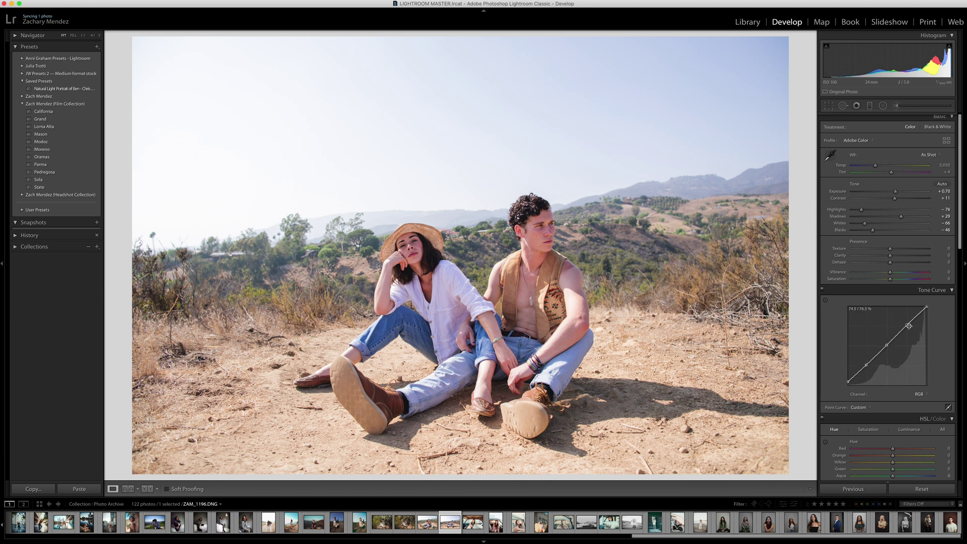
left_click_drag(929, 310, 927, 307)
- Shift the HSL hues to Red +5, Orange −2, Yellow −60 and Green −57
scroll(863, 218, "down", 3)
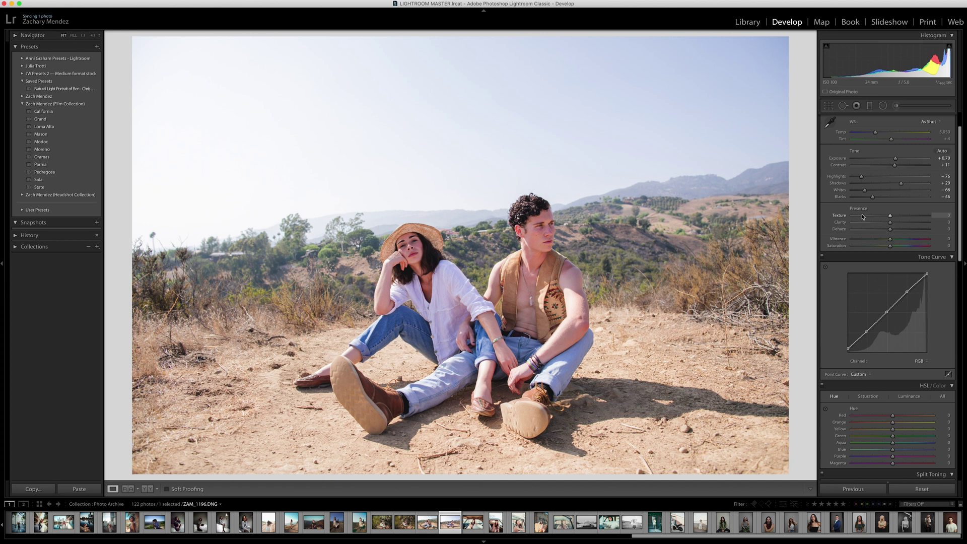
scroll(862, 217, "down", 5)
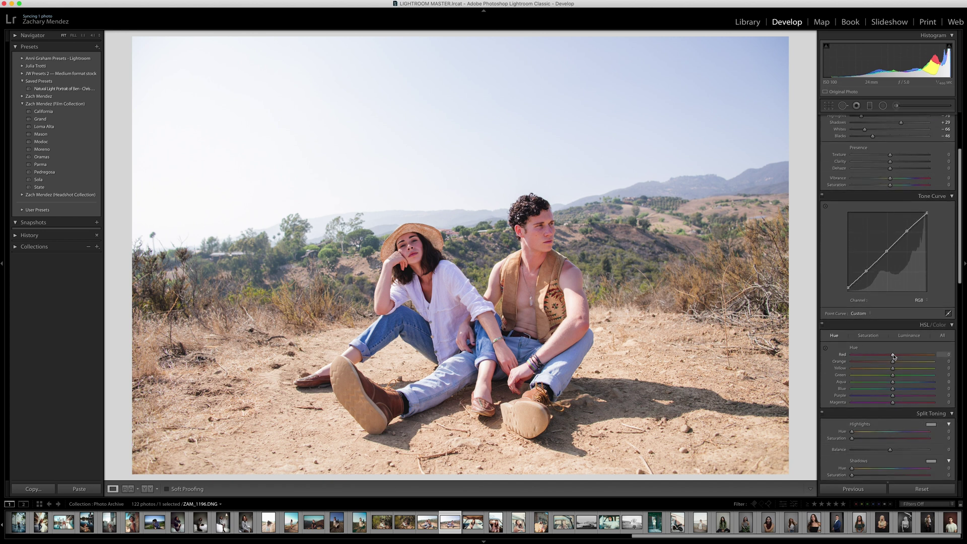
left_click_drag(893, 358, 871, 389)
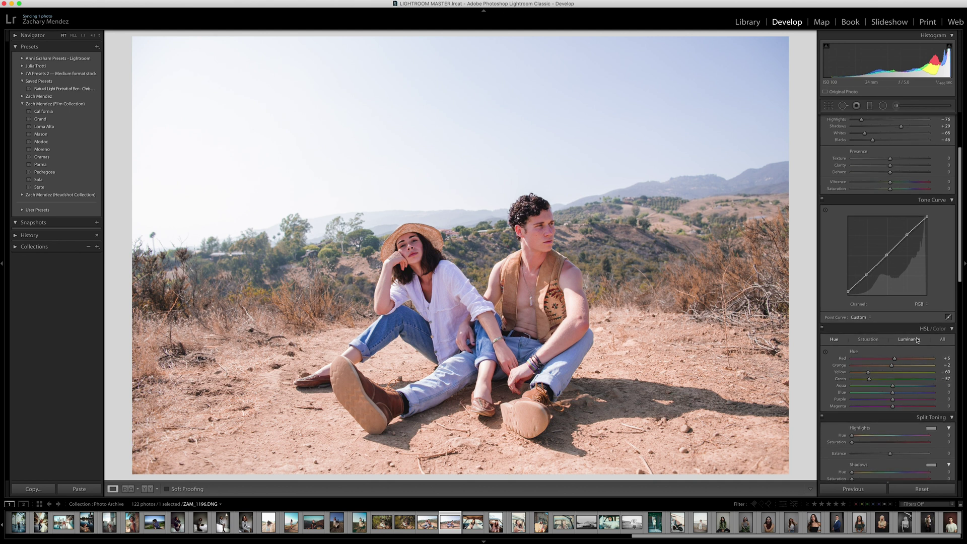
- Set the calibration hues to Red Primary +11, Green Primary +11 and Blue Primary −13
scroll(913, 340, "down", 2)
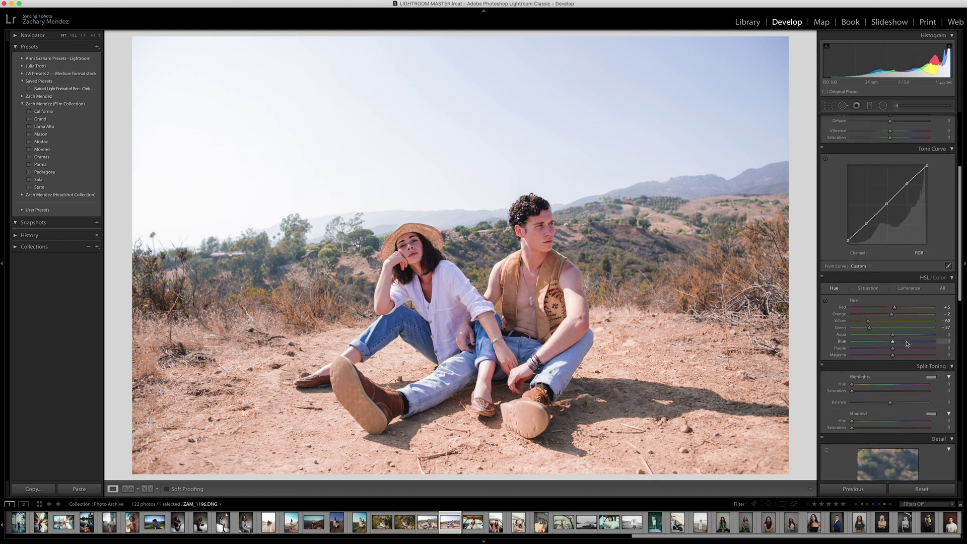
scroll(924, 317, "down", 3)
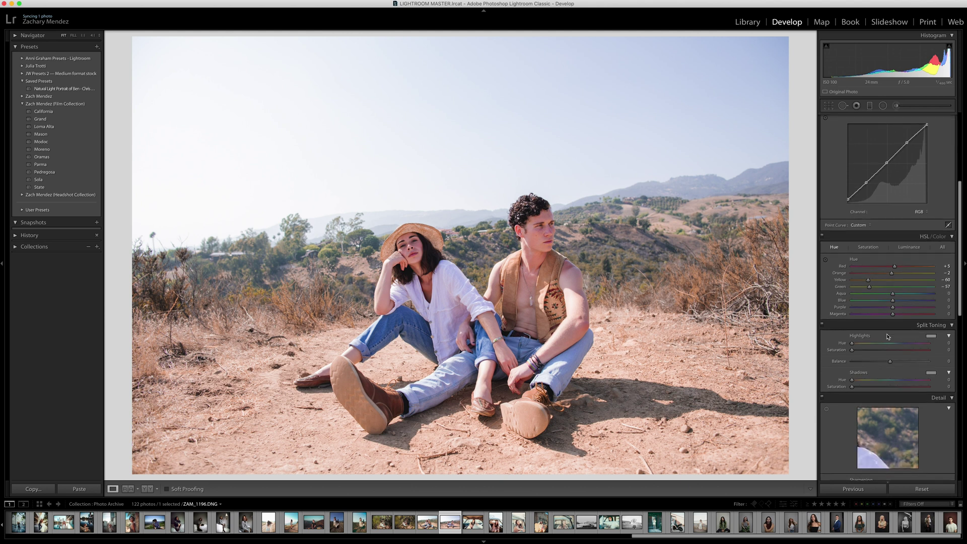
scroll(890, 313, "down", 10)
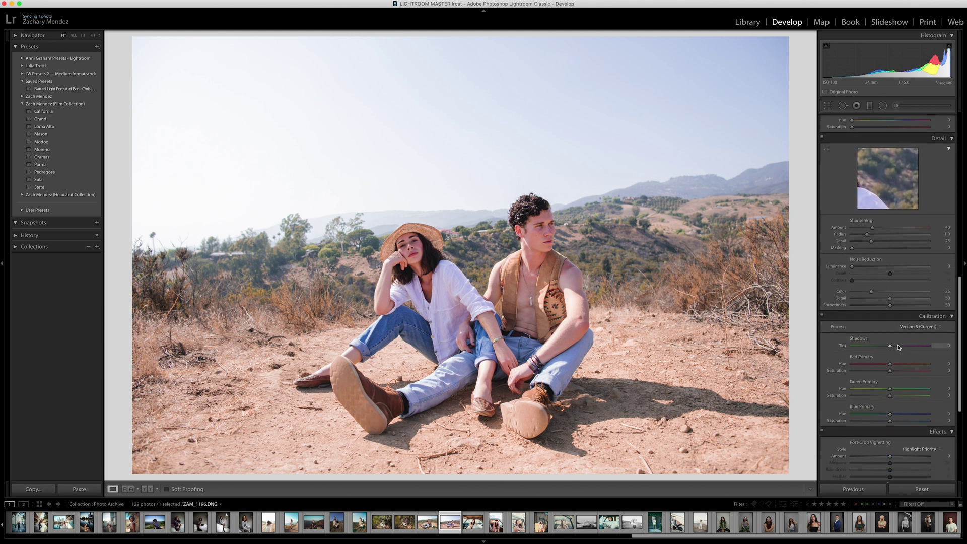
mouse_move(895, 365)
left_mouse_down()
mouse_move(940, 369)
mouse_move(870, 368)
mouse_move(896, 369)
left_mouse_up()
left_click_drag(891, 390, 886, 417)
- Compare the calibrated photo with its unedited before version
key("backslash")
key("backslash")
key("backslash")
key("backslash")
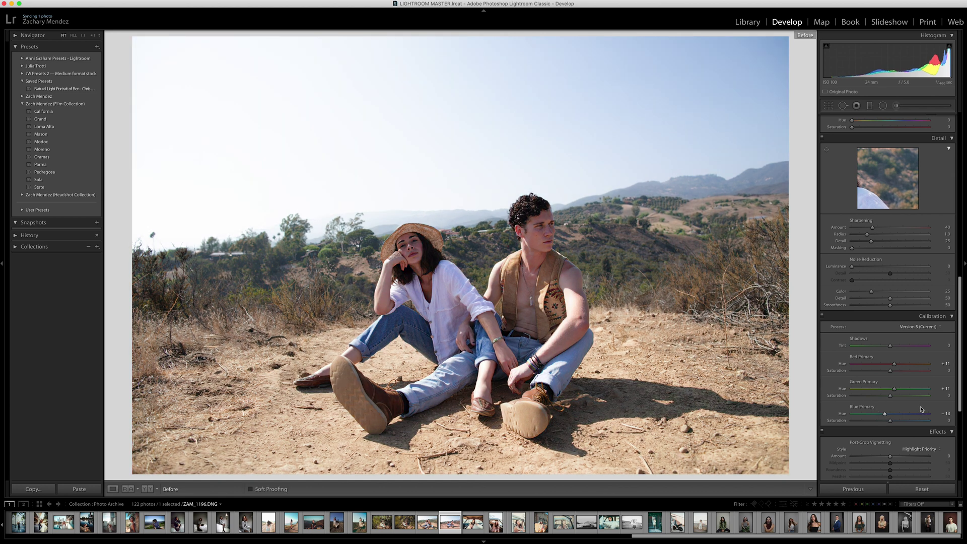
- Add a point low on the RGB tone curve and reshape its shadow end with a lifted black point
scroll(870, 289, "up", 10)
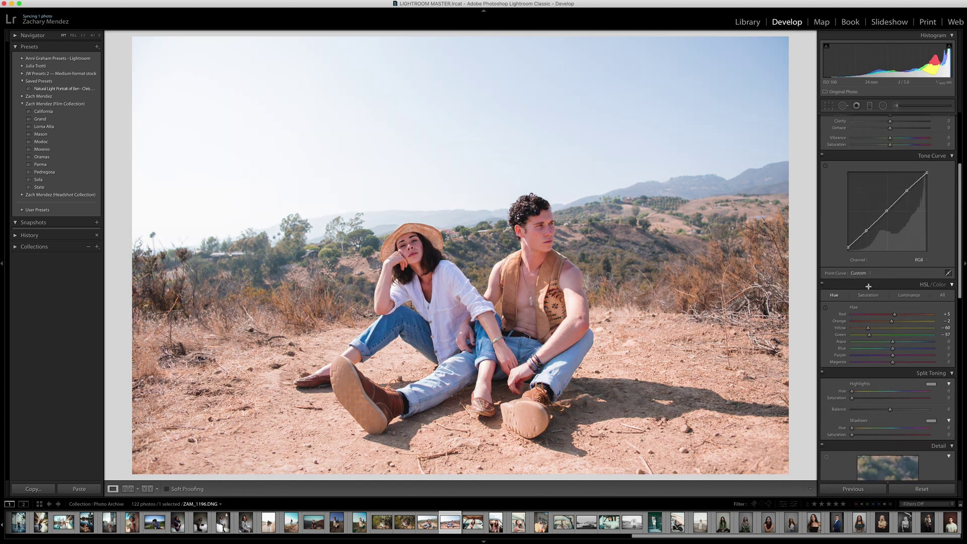
left_click_drag(866, 367, 867, 370)
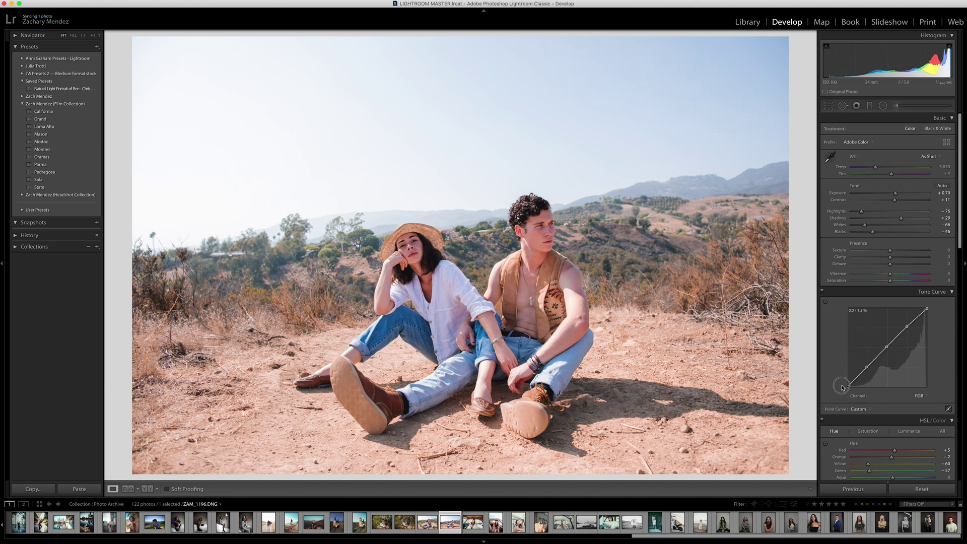
left_click_drag(859, 376, 870, 364)
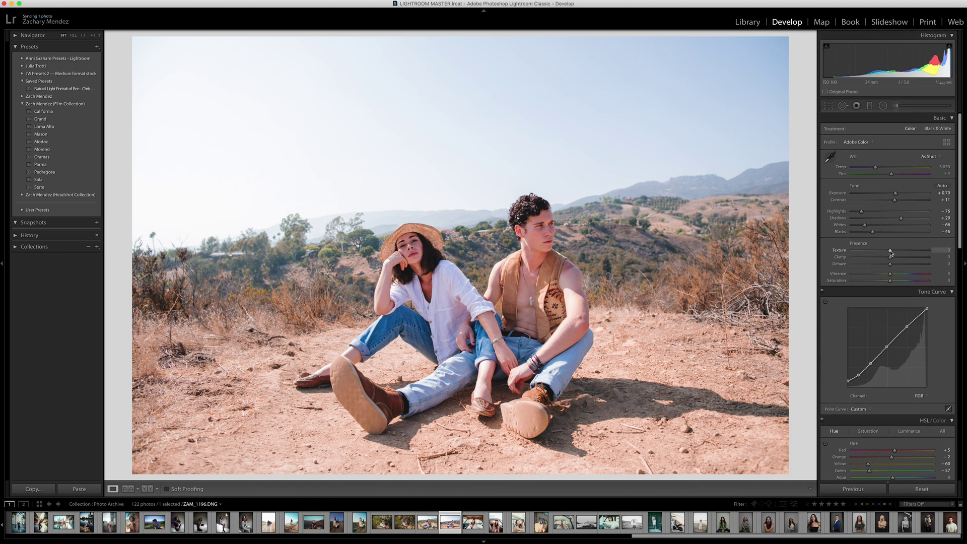
- Set Texture to +7 and Clarity to +7 while checking the couple up close
left_click(714, 235)
mouse_move(890, 251)
left_mouse_down()
mouse_move(918, 251)
mouse_move(894, 260)
left_mouse_up()
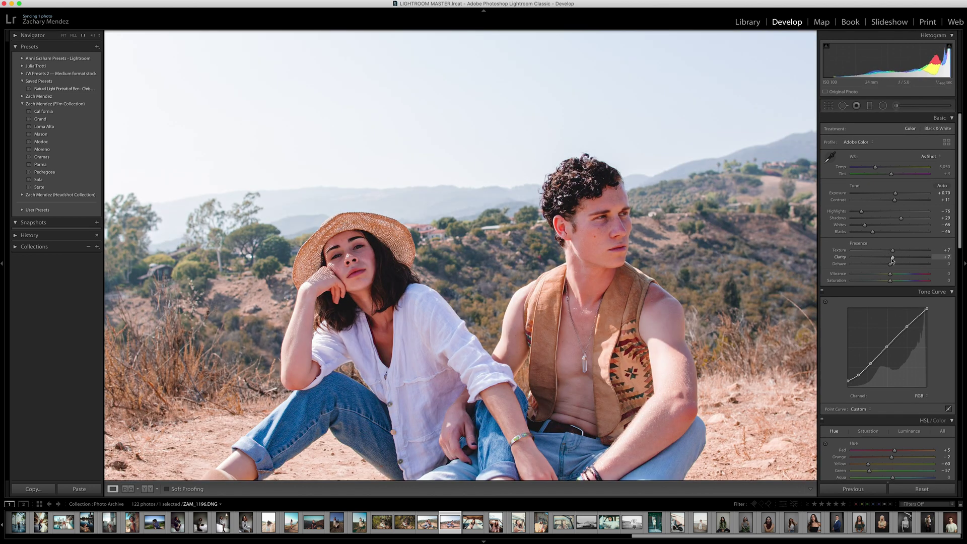
left_click(752, 262)
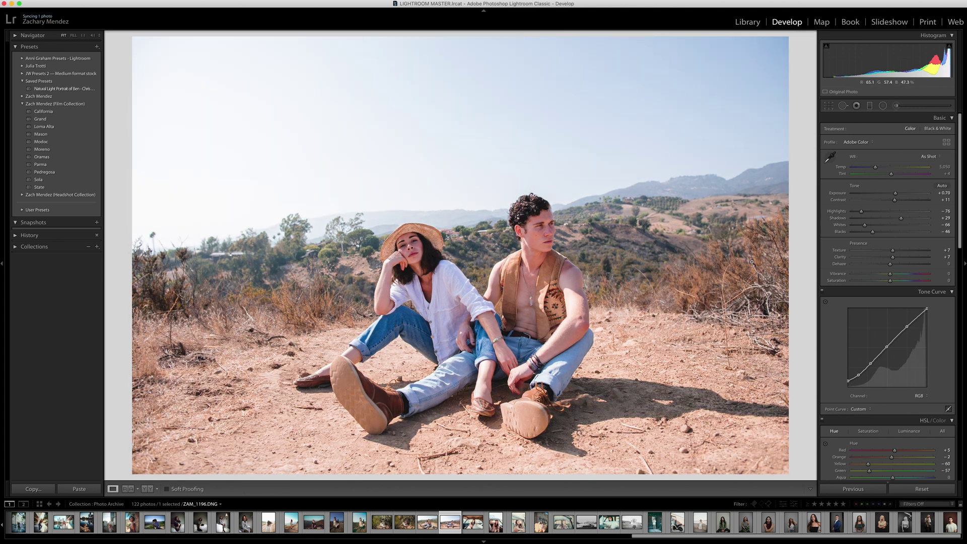
- Slightly lower the points of the Blue channel tone curve, and set the HSL luminance to Red +6 and Orange +7
left_click(919, 396)
left_click(917, 405)
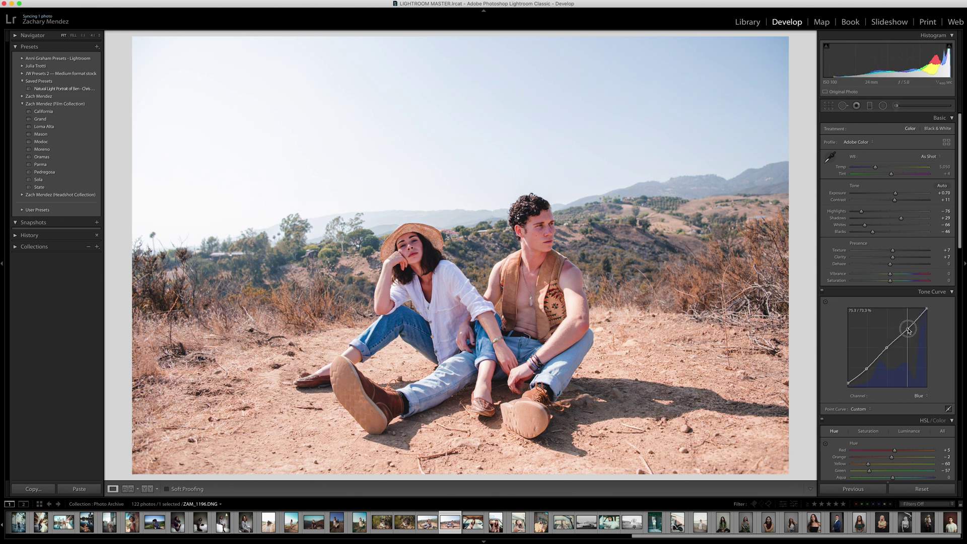
scroll(911, 281, "down", 8)
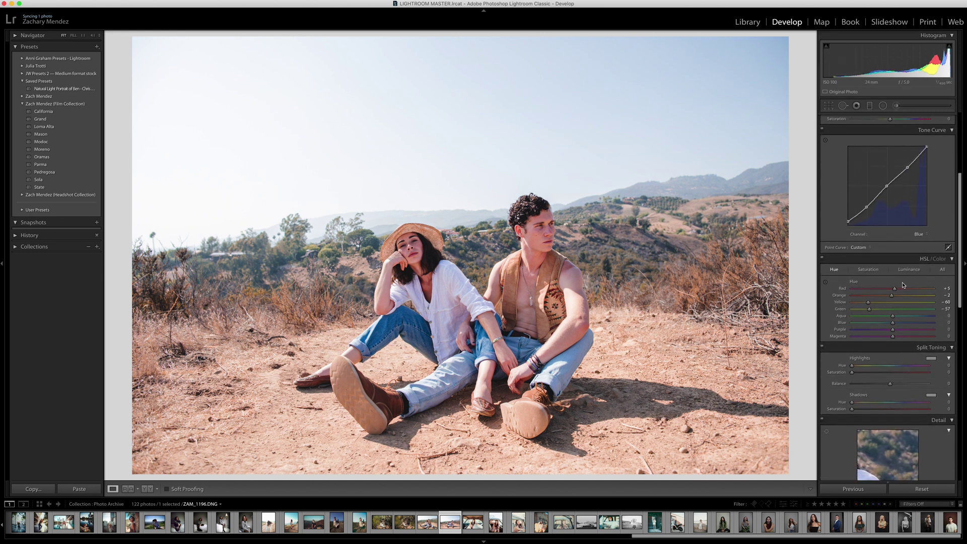
left_click(912, 239)
left_click_drag(893, 257, 896, 266)
- Split-tone the highlights with hue 97 and saturation 12, and the shadows with hue 35 and saturation 6
scroll(897, 257, "down", 3)
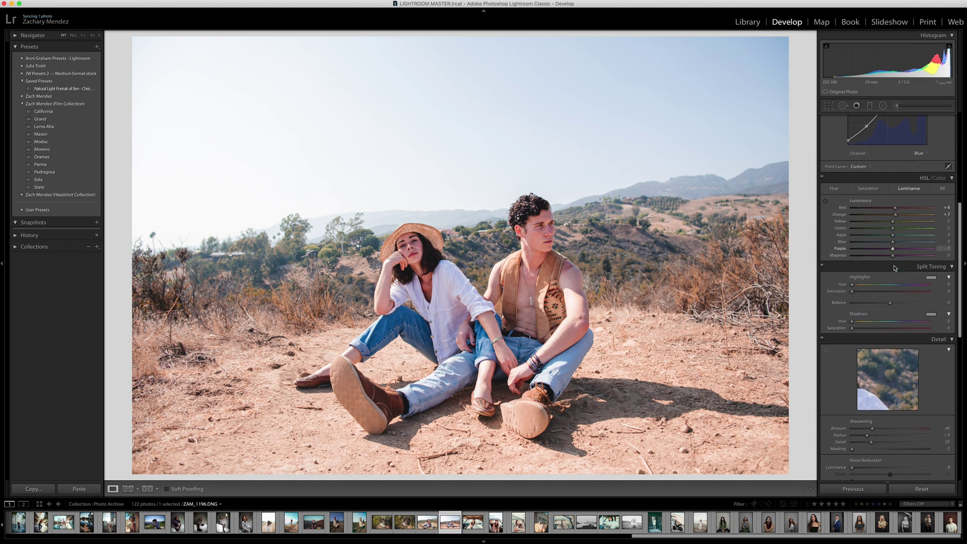
left_click(931, 199)
left_click_drag(836, 206, 815, 225)
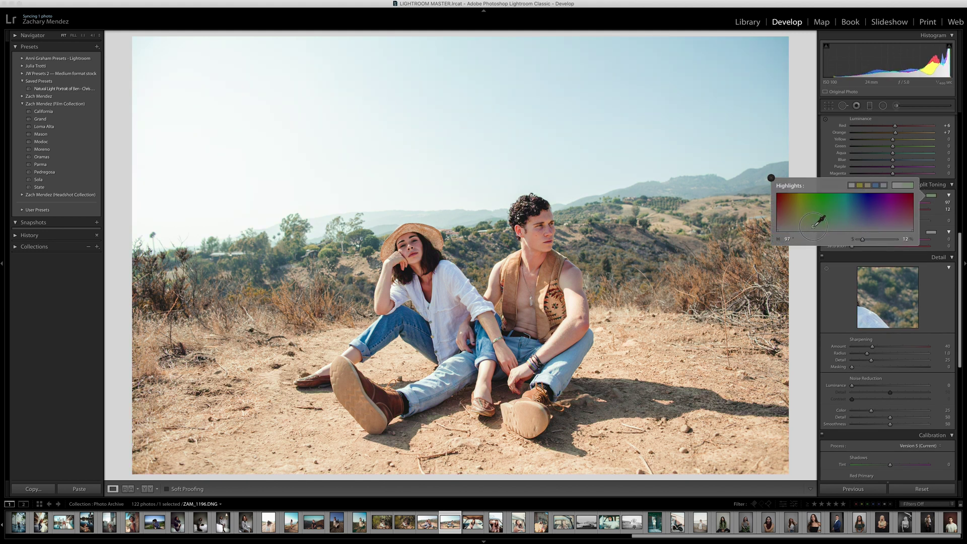
left_click(932, 232)
left_click_drag(812, 254, 790, 265)
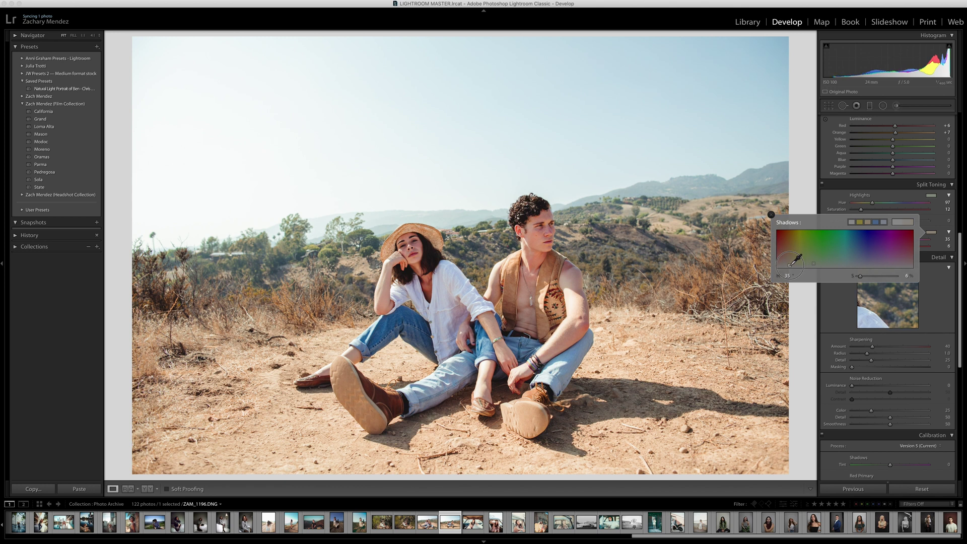
left_click(771, 214)
- Compare the photo with and without split toning, and against its unedited before version
left_click(823, 185)
left_click(823, 184)
key("backslash")
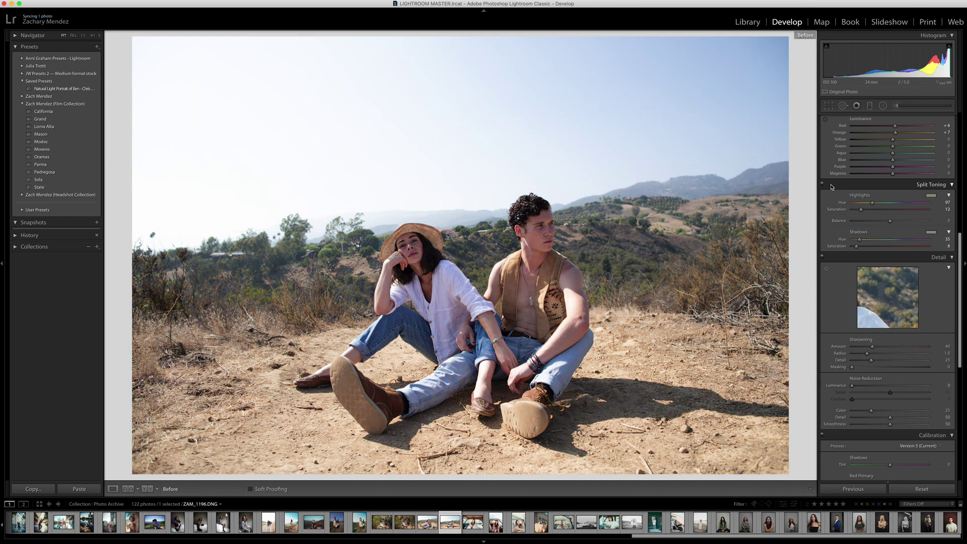
key("backslash")
key("backslash")
key("backslash")
- Change the highlights' split toning to hue 88 and saturation 9, and compare the result with the before version
left_click(932, 196)
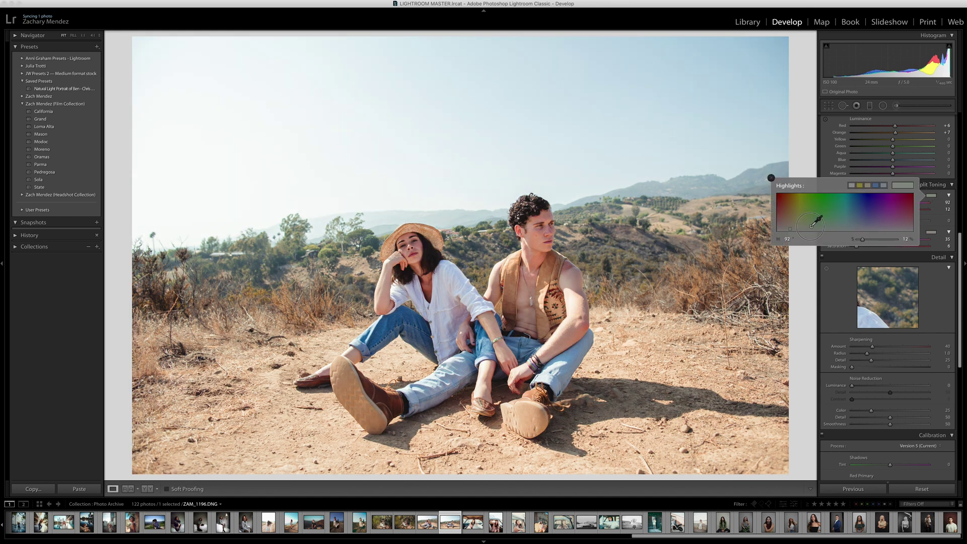
left_click(773, 177)
key("backslash")
key("backslash")
key("backslash")
key("backslash")
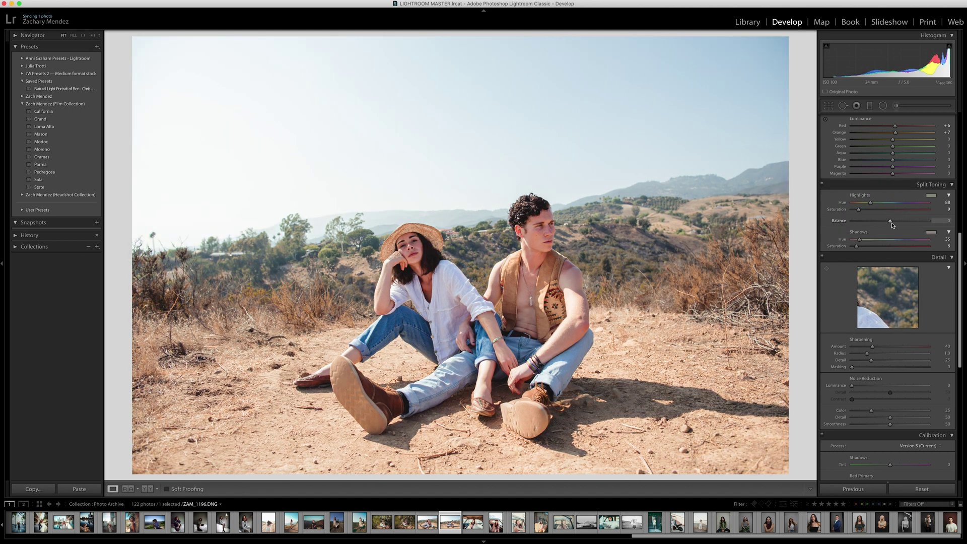
- Set the Sharpening Amount to 65 with the couple viewed up close
scroll(880, 274, "down", 1)
scroll(879, 274, "down", 3)
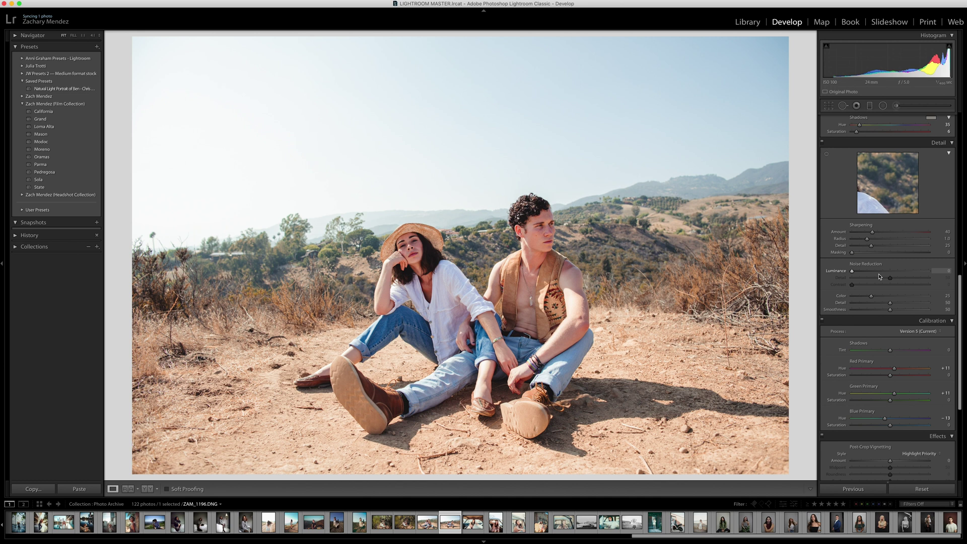
key("z")
left_click(886, 232)
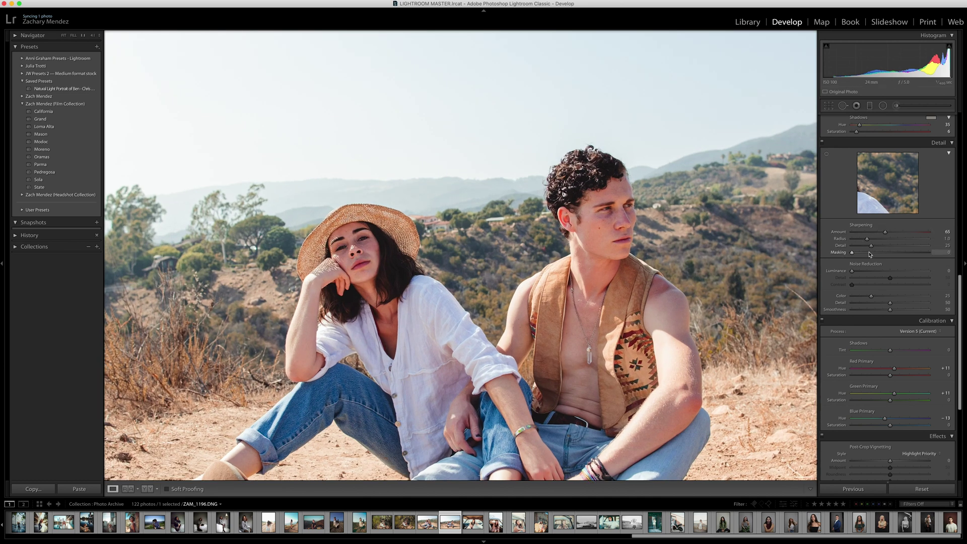
- Set the Sharpening Detail to 15 and Masking to 58, and compare the full photo with its before version
left_click_drag(872, 245, 897, 256)
left_click_drag(897, 256, 897, 256)
key("z")
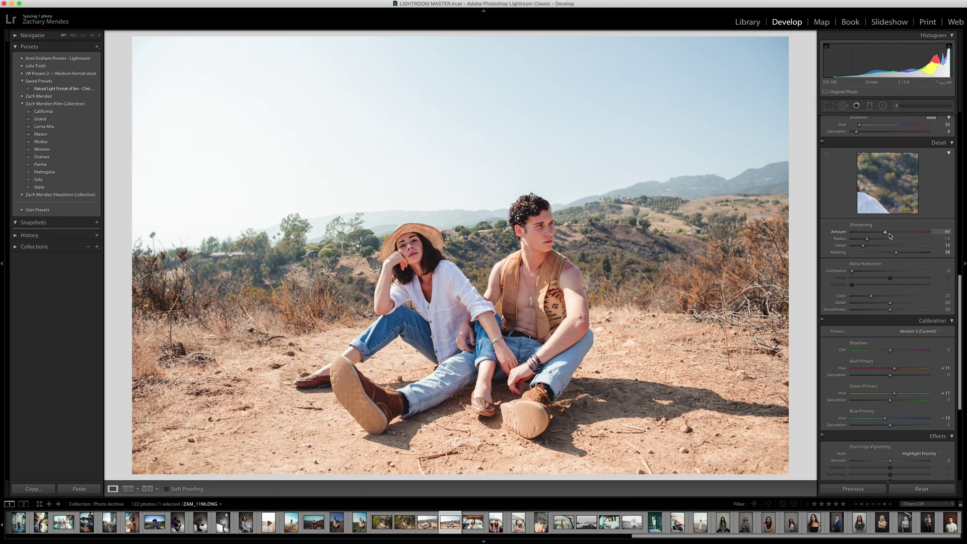
key("backslash")
key("backslash")
- Add film grain with Amount 26, Size 40 and Roughness 61
scroll(881, 250, "down", 5)
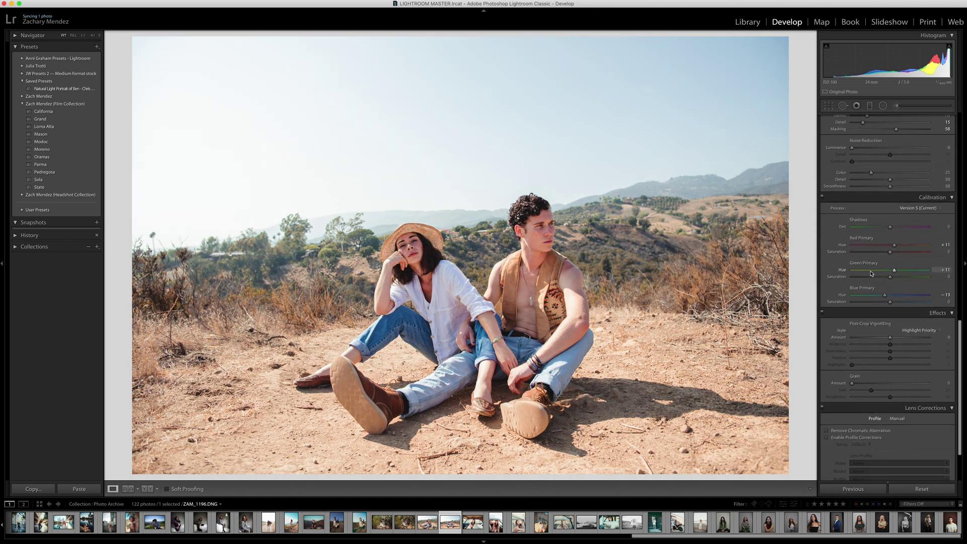
scroll(877, 272, "down", 3)
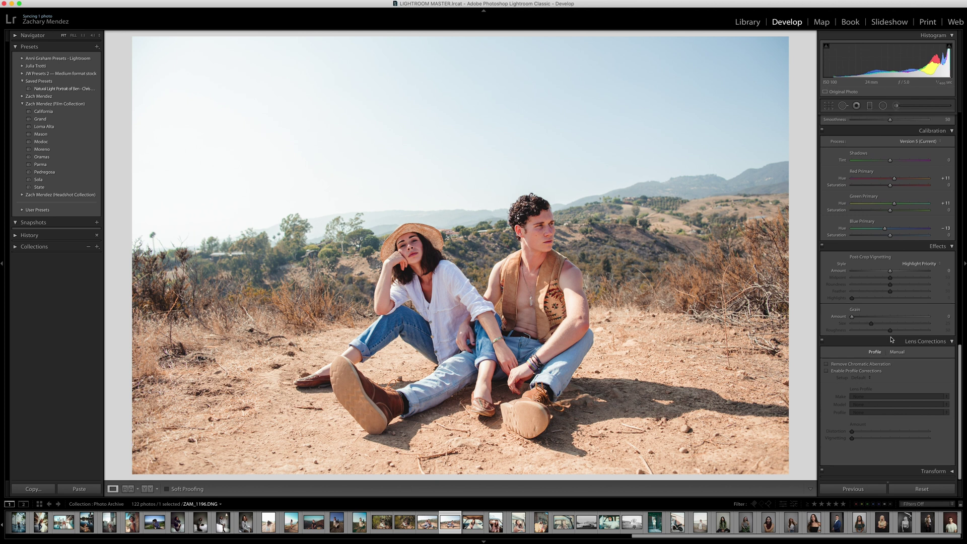
left_click_drag(853, 317, 873, 318)
key("z")
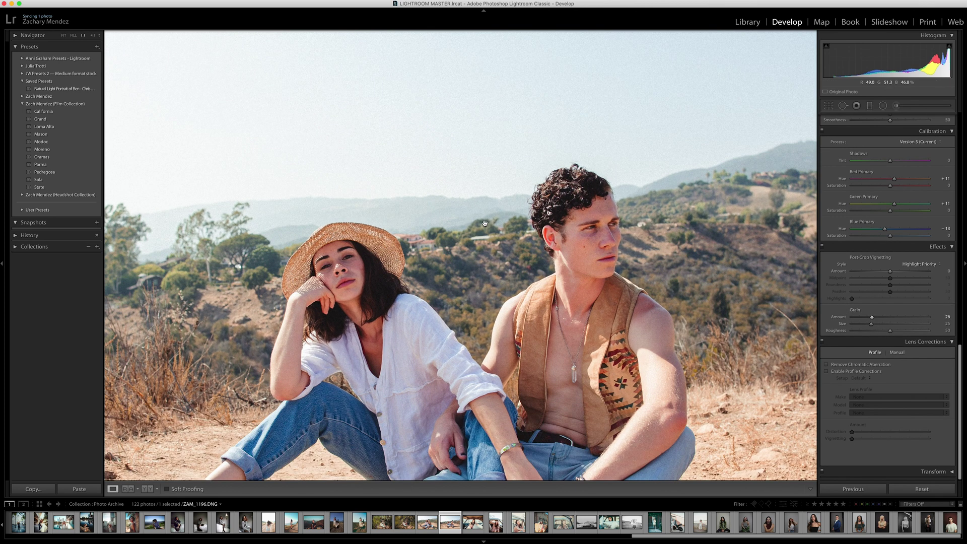
left_click(873, 318)
left_click_drag(873, 324, 899, 330)
- Inspect the grain up close, and compare the full photo with and without the Effects adjustments
left_click_drag(473, 295, 542, 299)
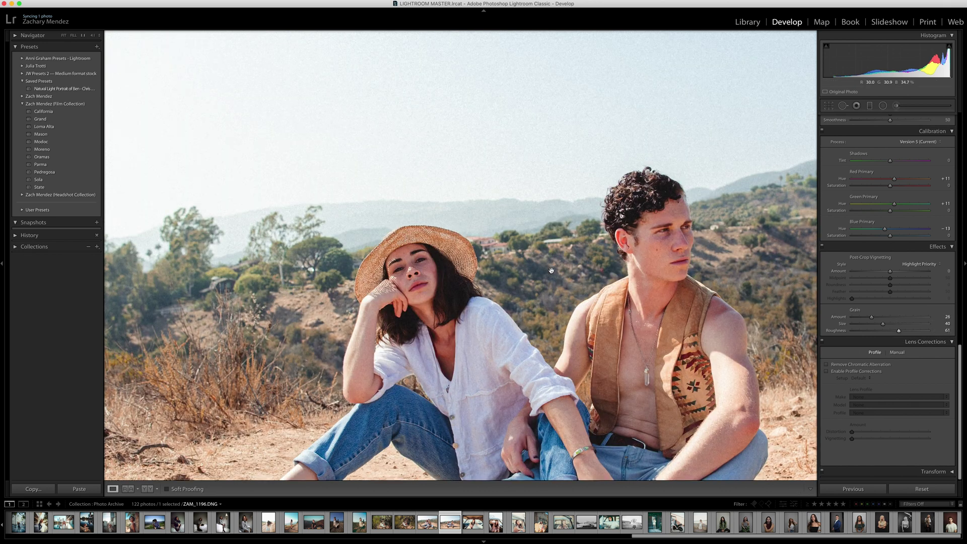
left_click(544, 270)
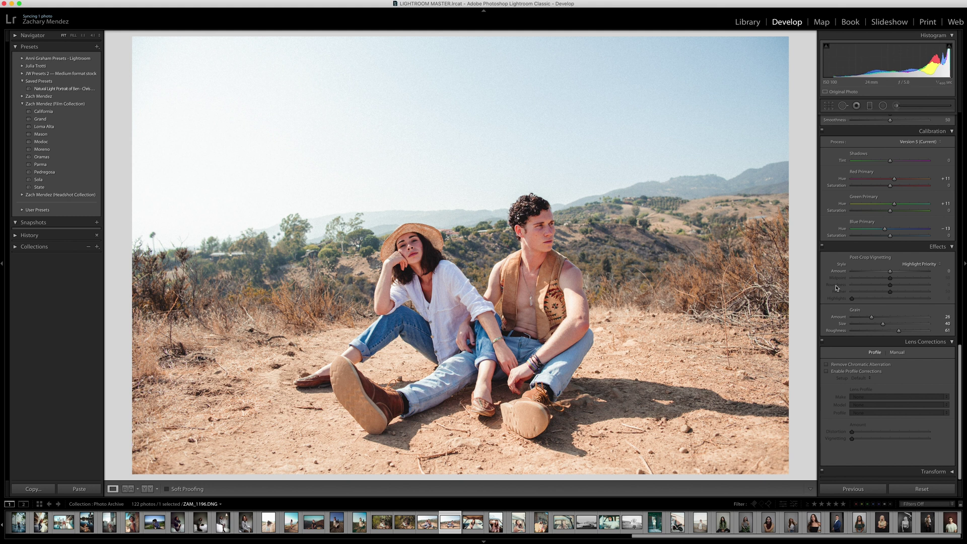
left_click(823, 248)
left_click(823, 247)
- Brush an adjustment mask over the woman's face at brush size 8, with the brush exposure reset to 0
scroll(883, 151, "up", 15)
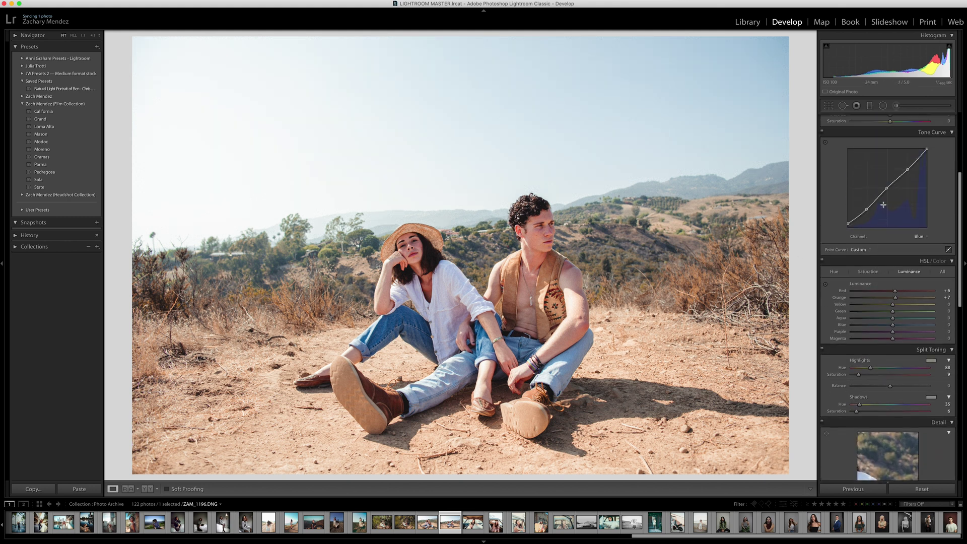
left_click(896, 105)
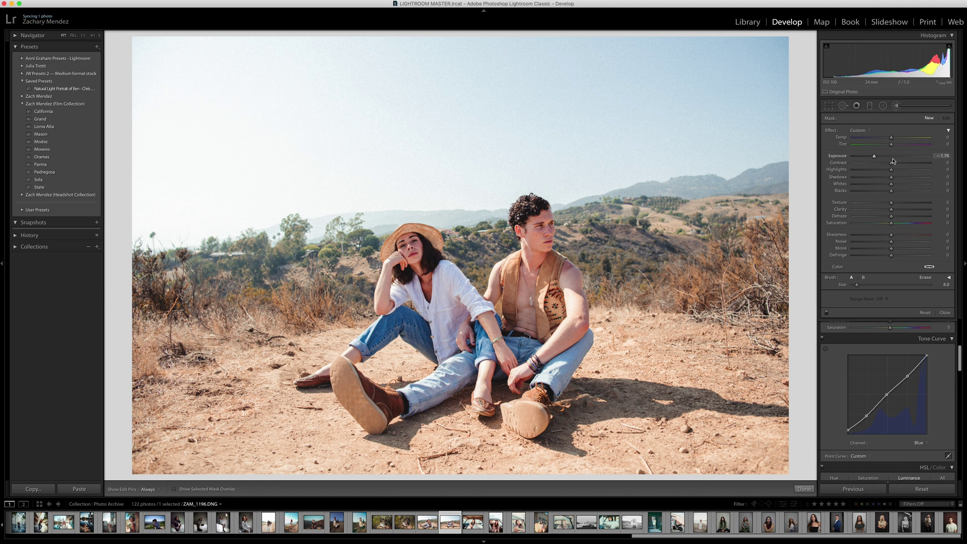
double_click(838, 155)
scroll(882, 286, "up", 2)
left_click(174, 490)
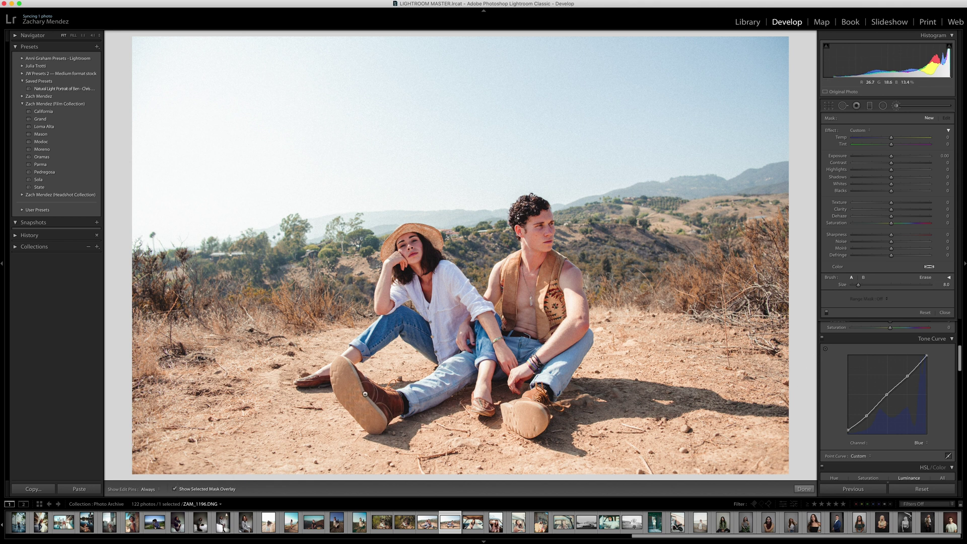
key("h")
mouse_move(410, 247)
left_mouse_down()
mouse_move(414, 331)
mouse_move(526, 209)
mouse_move(532, 249)
mouse_move(572, 333)
mouse_move(569, 300)
mouse_move(555, 353)
mouse_move(574, 342)
mouse_move(560, 357)
mouse_move(466, 327)
mouse_move(530, 272)
mouse_move(538, 228)
mouse_move(486, 289)
mouse_move(434, 257)
left_mouse_up()
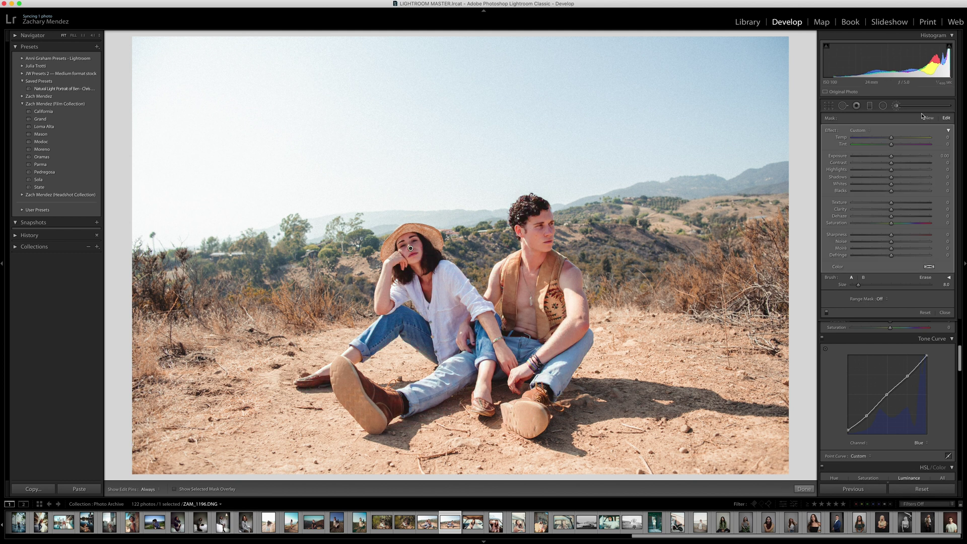
- Raise the face mask's Exposure to 0.29, compare the photo with and without the brush adjustment, and finish brushing
left_click_drag(891, 156, 895, 160)
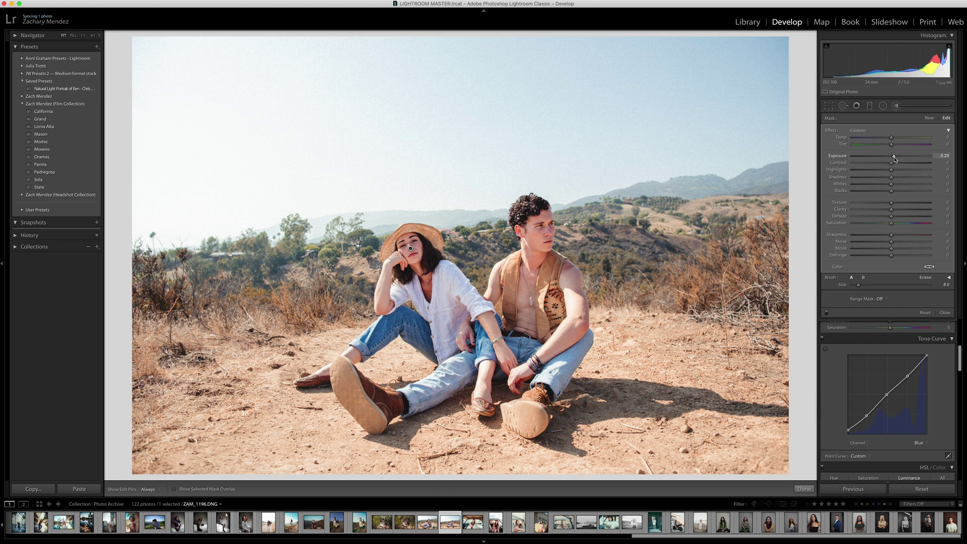
left_click(826, 313)
left_click(827, 313)
left_click(827, 313)
left_click(827, 313)
left_click(807, 491)
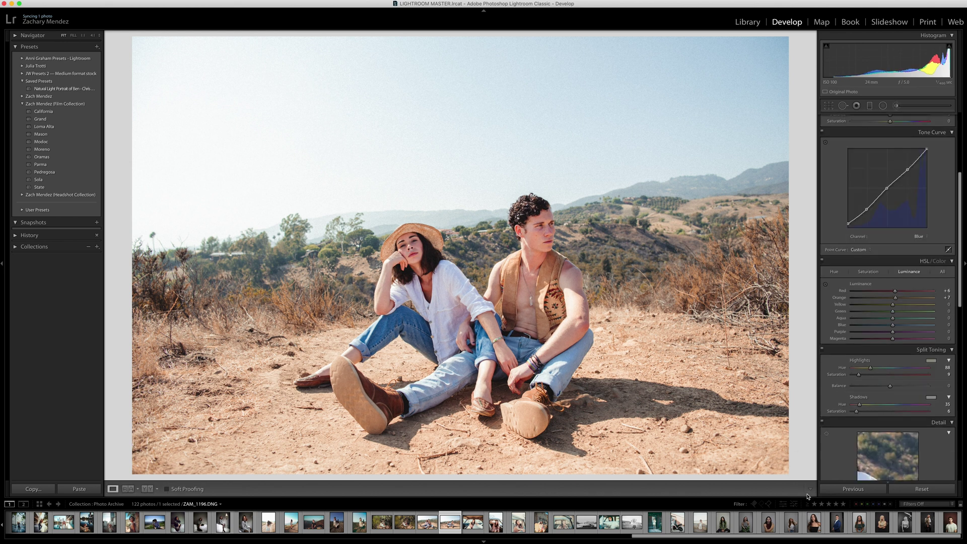
- Apply a graduated filter down over the sky with Exposure -0.15, Highlights -27 and Whites -10, and compare with and without it
key("m")
left_click_drag(433, 32, 435, 301)
left_click_drag(891, 156, 888, 185)
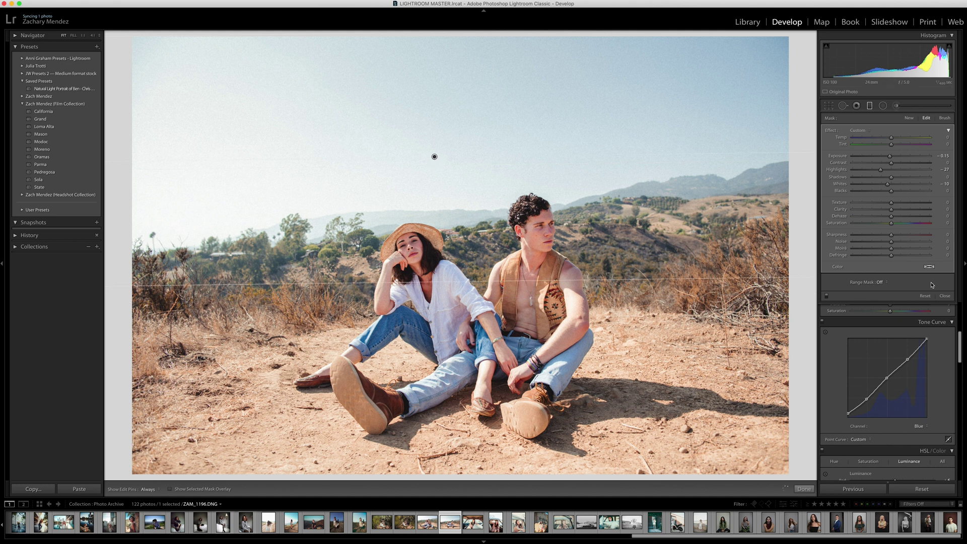
left_click(827, 296)
left_click(827, 297)
left_click(826, 296)
left_click(827, 296)
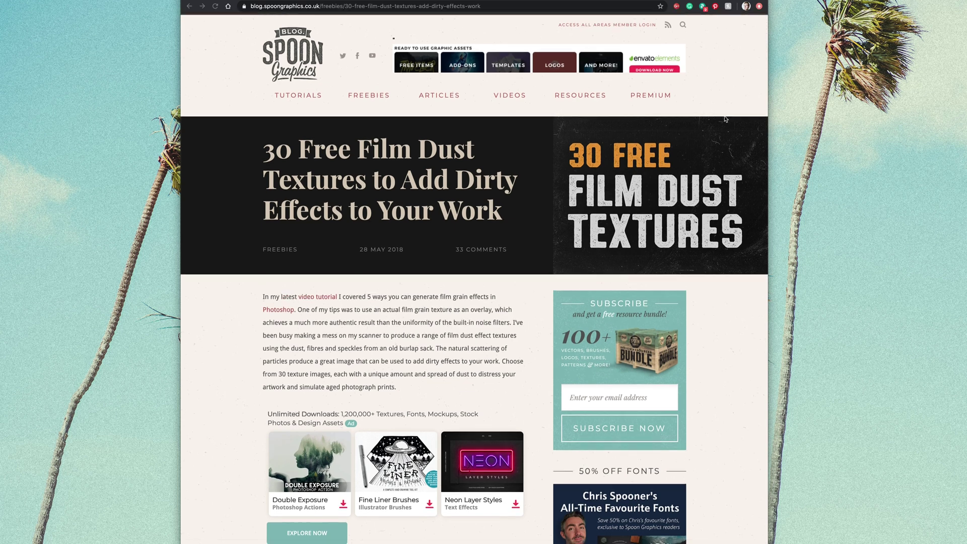
- Look through the Spoon Graphics web page offering 30 free film dust textures
scroll(726, 119, "down", 20)
scroll(725, 127, "down", 6)
scroll(723, 127, "down", 1)
scroll(420, 304, "down", 2)
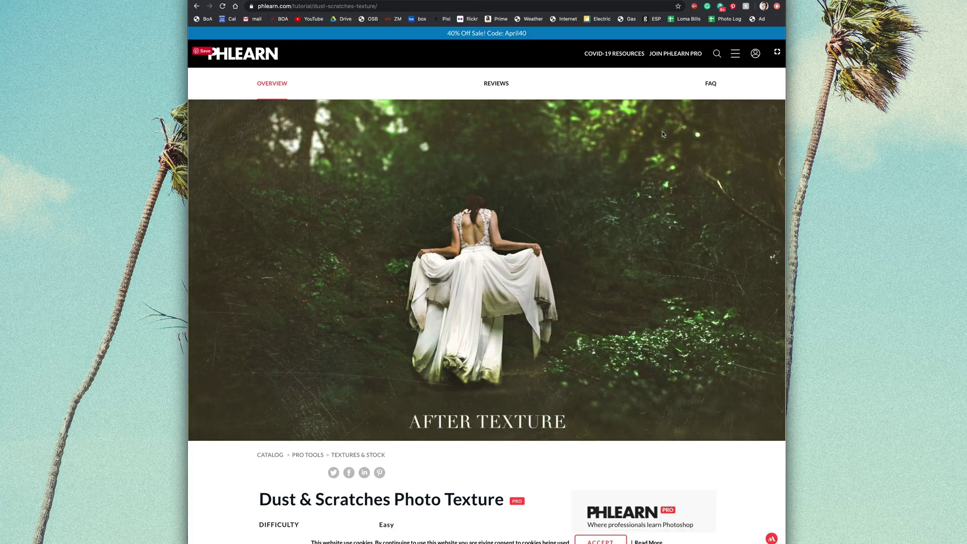
- Read through the PHLEARN Dust & Scratches Photo Texture page and its sample images
scroll(496, 272, "down", 10)
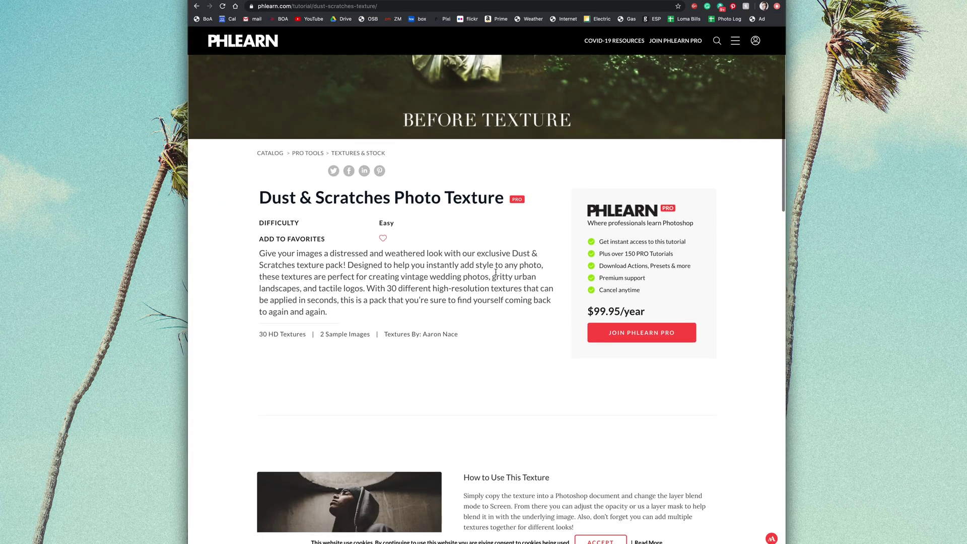
scroll(496, 272, "down", 10)
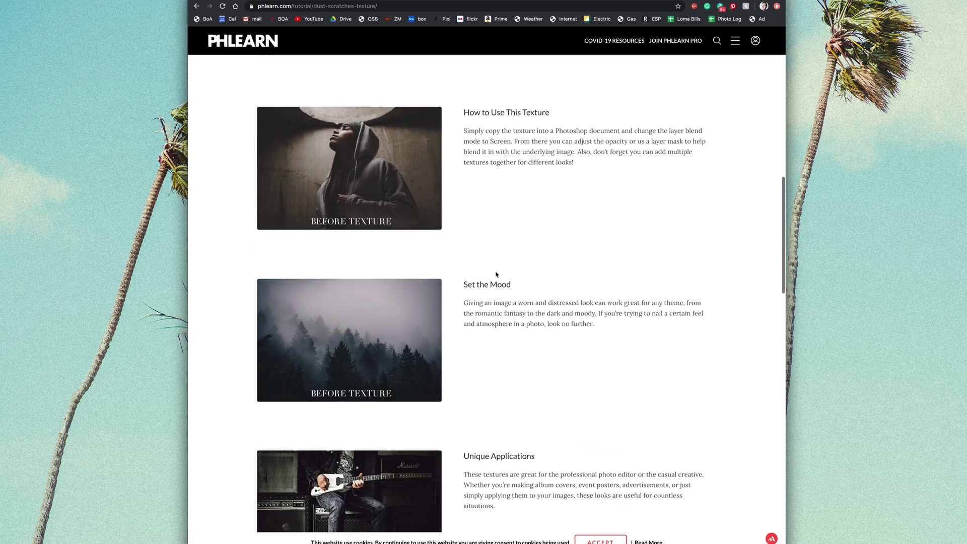
scroll(496, 275, "down", 9)
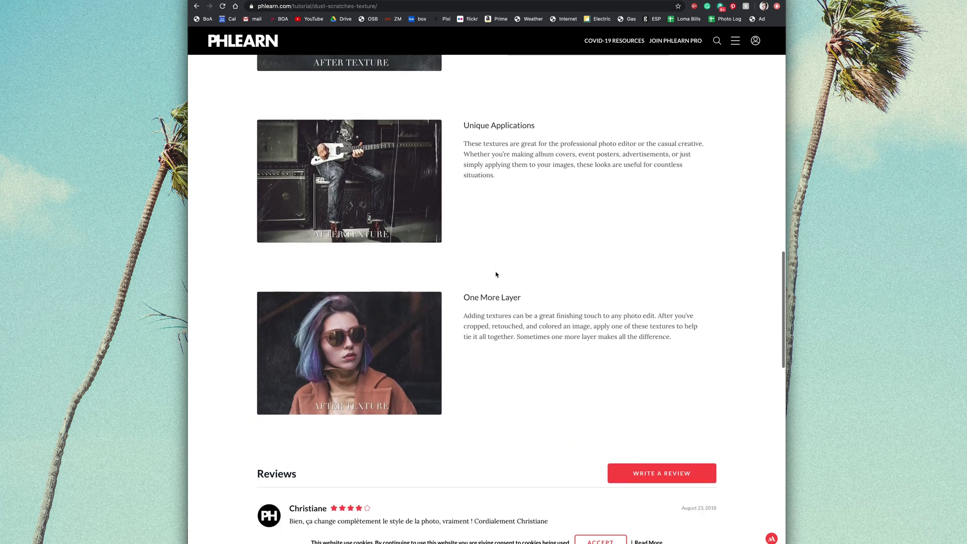
scroll(496, 274, "down", 5)
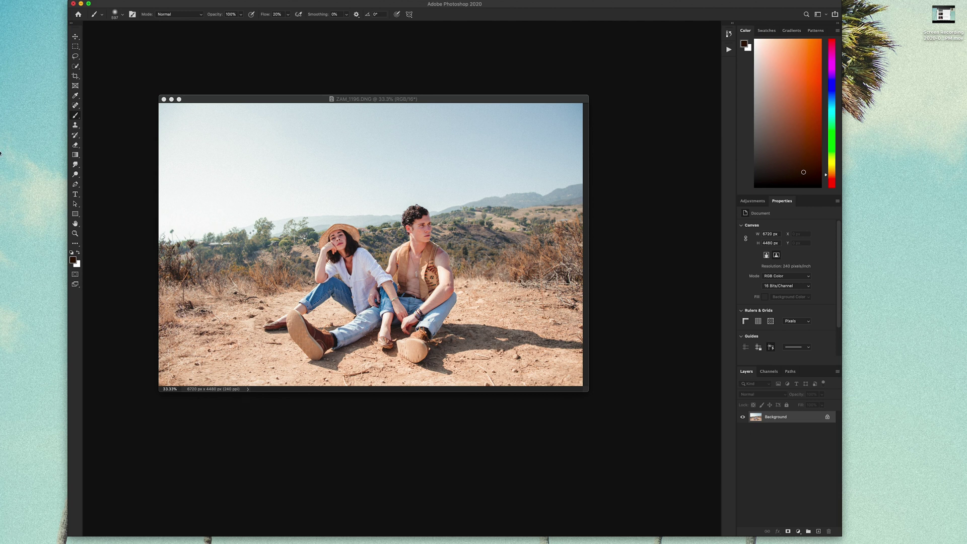
- From Photoshop, switch to Finder and open the Film Dust Textures folder inside Creative Cloud Files
mouse_move(0, 153)
left_click(19, 127)
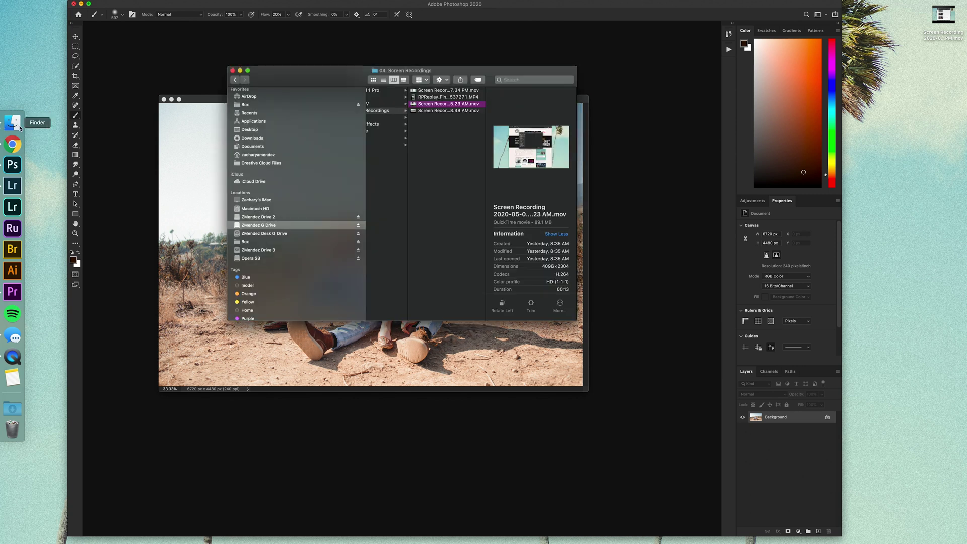
left_click_drag(285, 164, 147, 165)
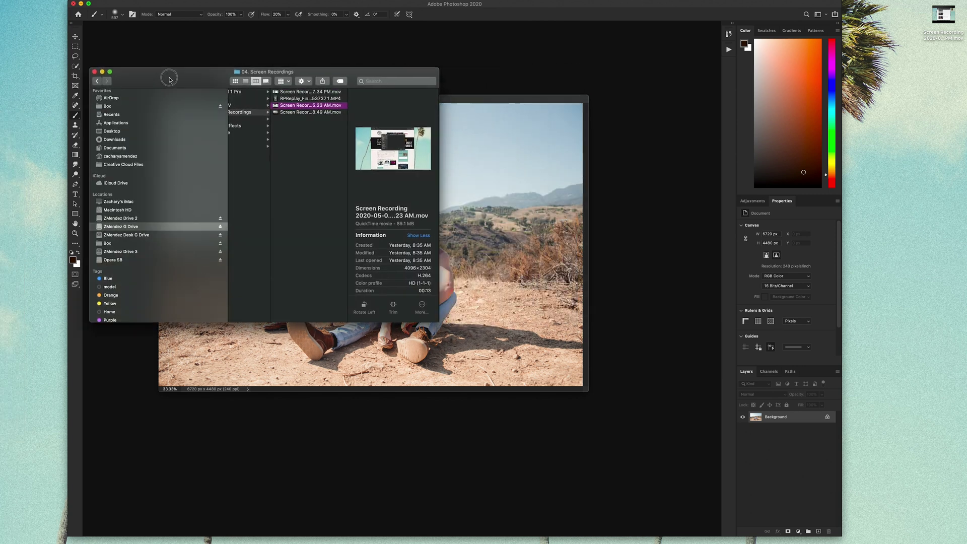
left_click(147, 165)
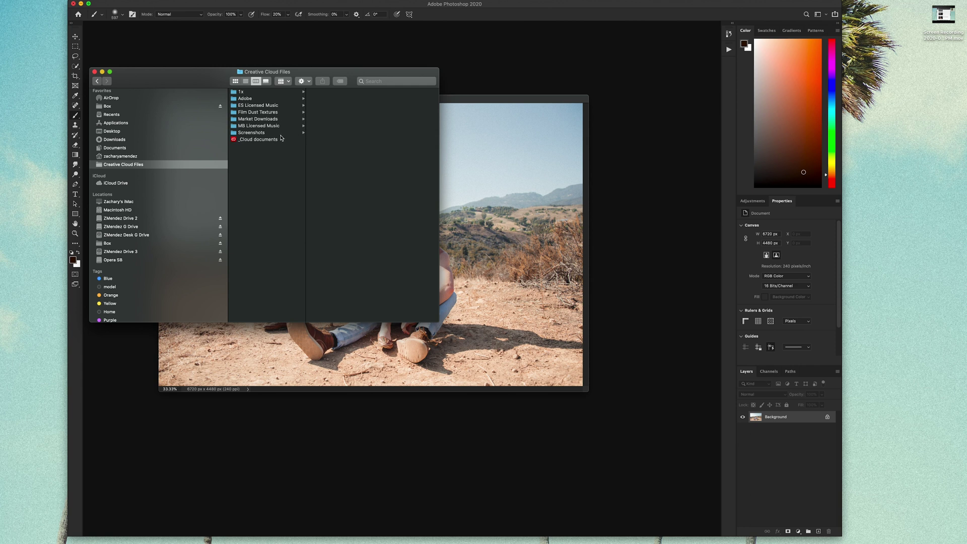
left_click(282, 116)
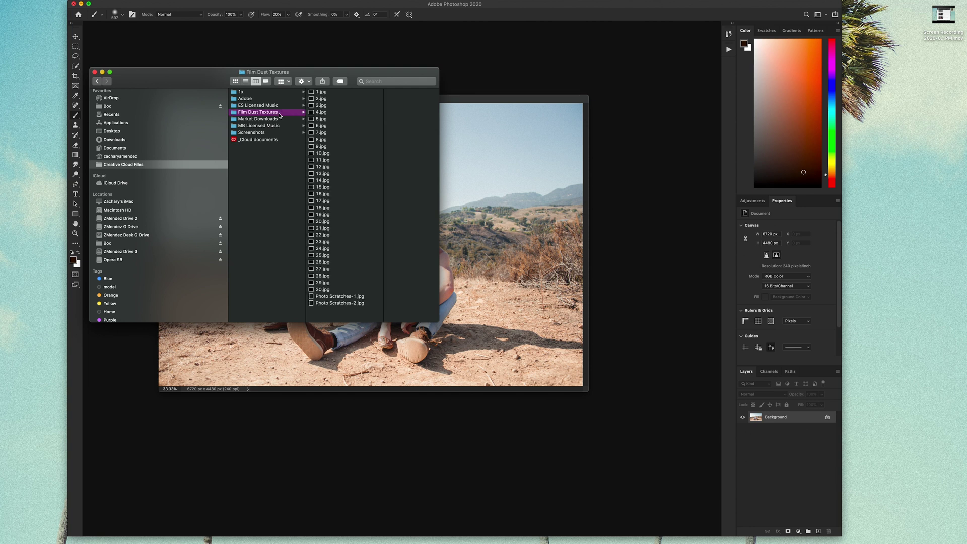
- Place Photo Scratches-1.jpg and Photo Scratches-2.jpg together onto the couple photo in Photoshop
left_click(352, 296)
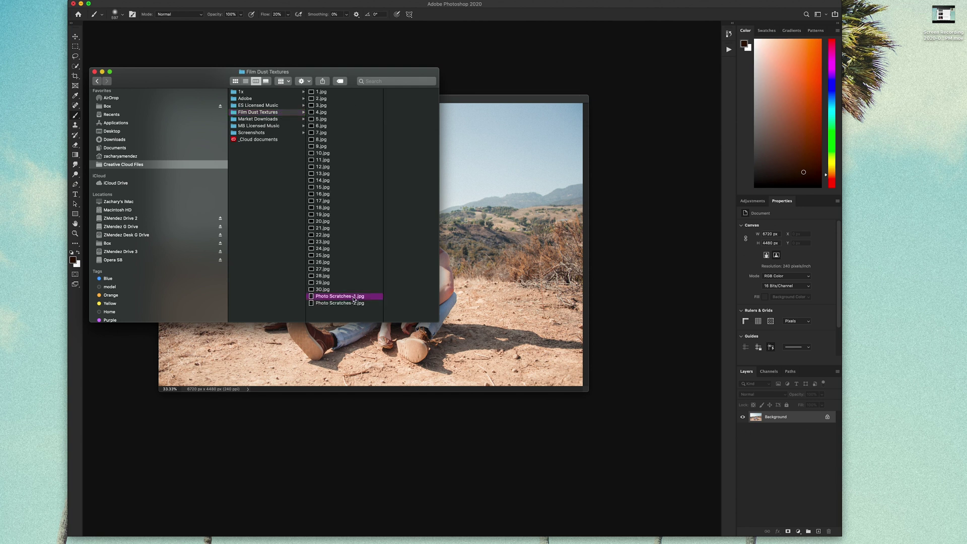
left_click(325, 304)
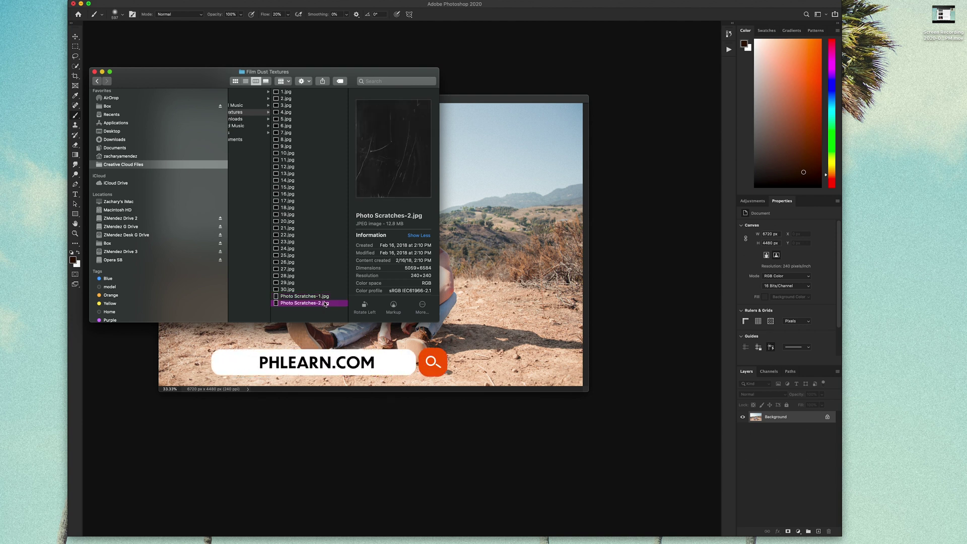
left_click(325, 296, "shift")
left_click_drag(326, 297, 512, 246)
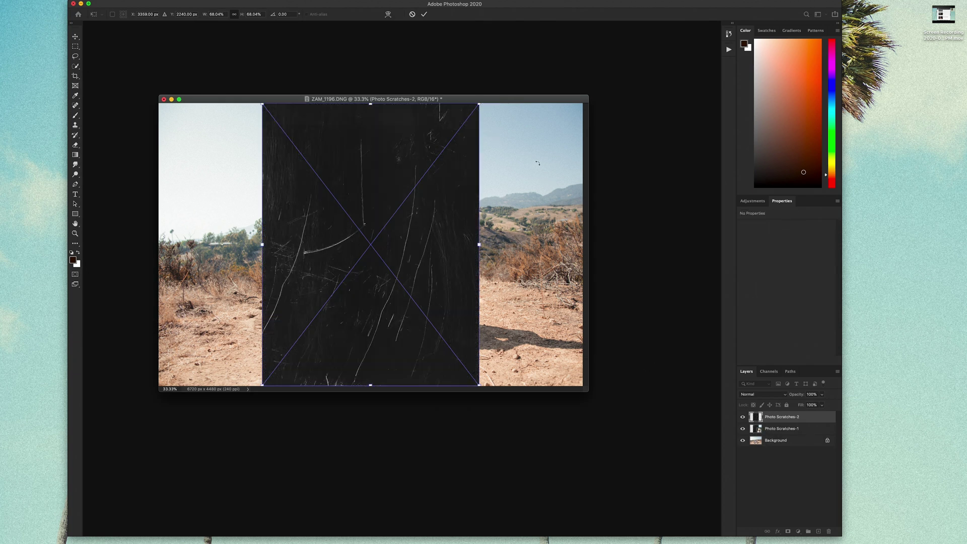
- Rotate the Photo Scratches-2 texture 90 degrees and stretch it to cover the whole photo
left_click_drag(492, 103, 520, 355)
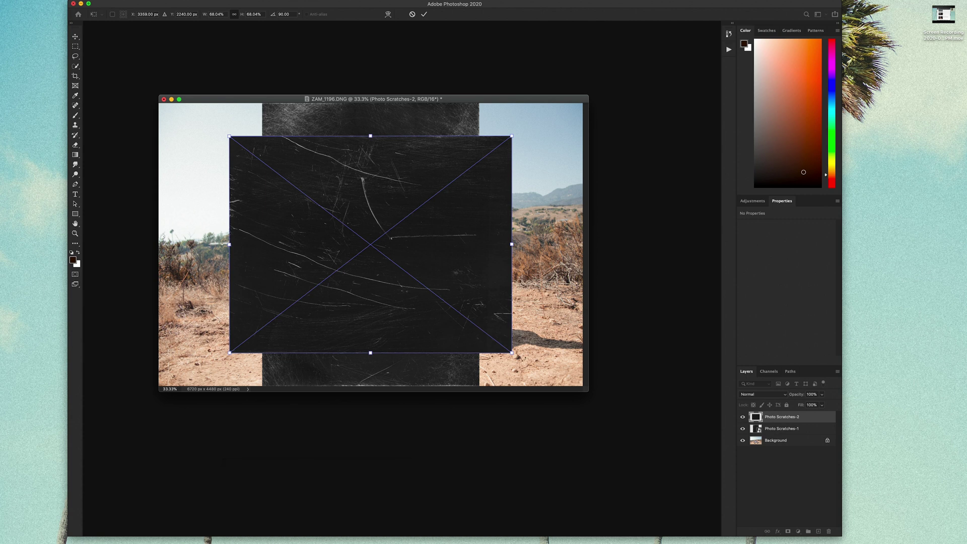
left_click_drag(512, 136, 583, 103)
left_click_drag(230, 372, 158, 389)
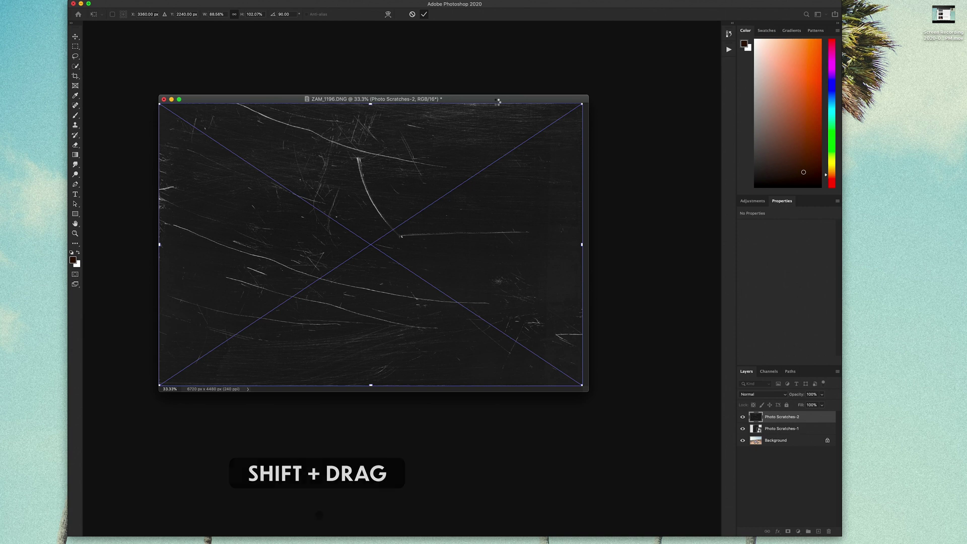
key("Return")
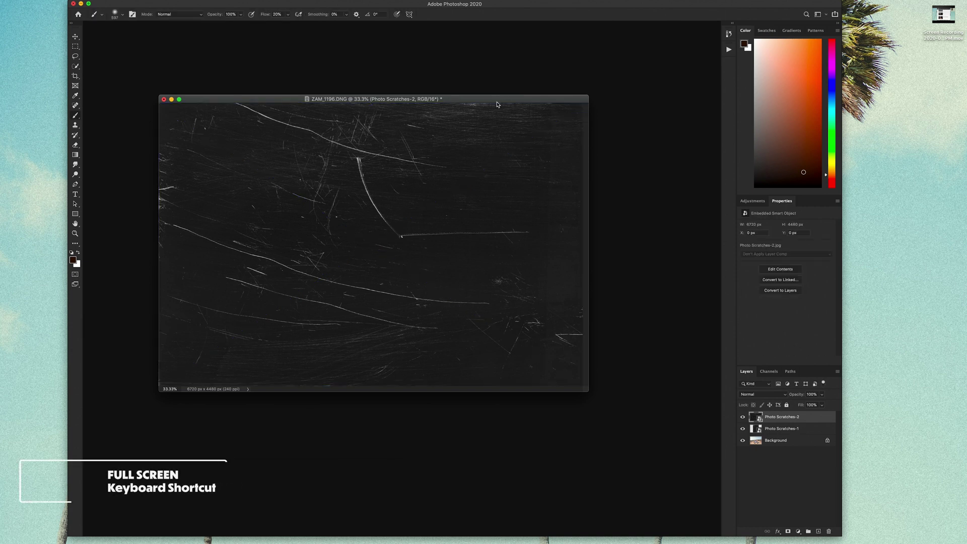
- Show the document in full-screen mode and set the Photo Scratches-2 layer's blend mode to Screen
key("f")
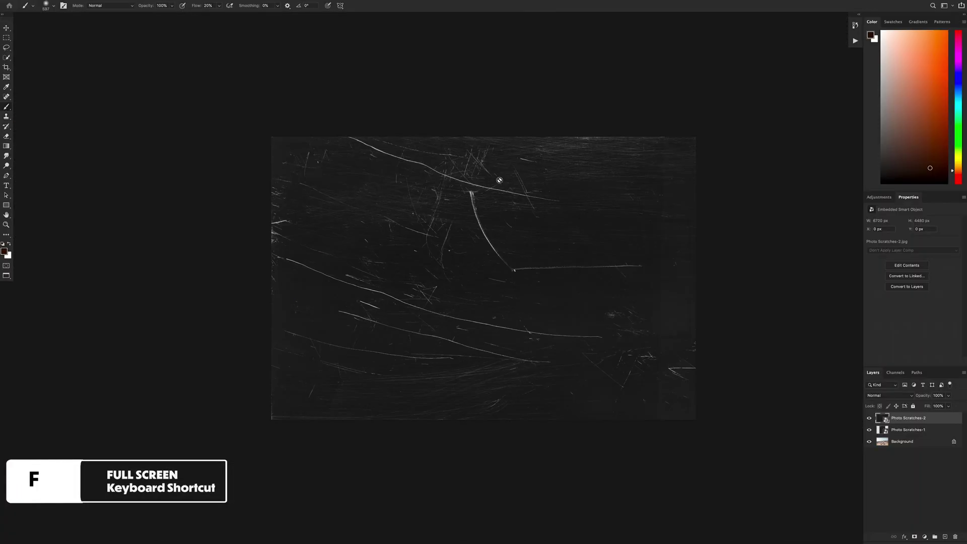
scroll(506, 161, "right", 5)
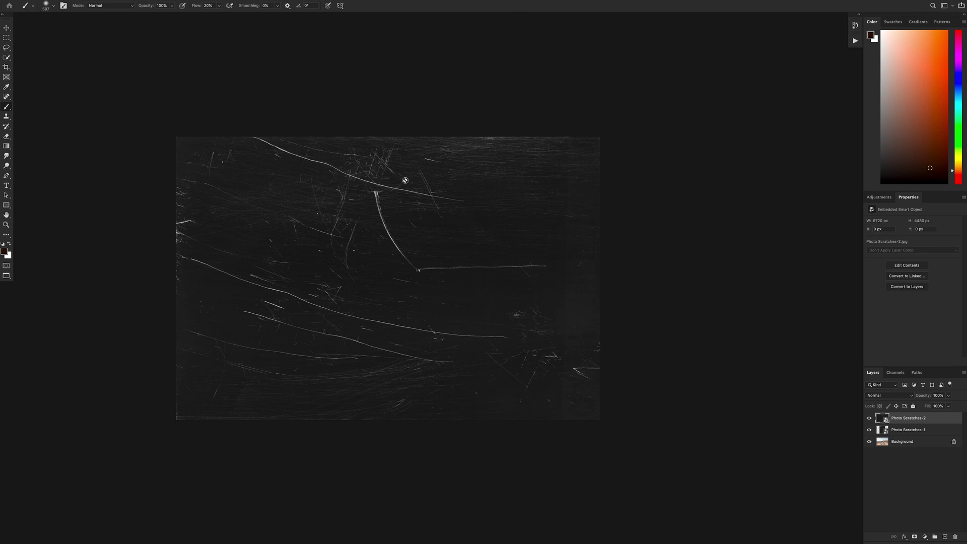
left_click(902, 397)
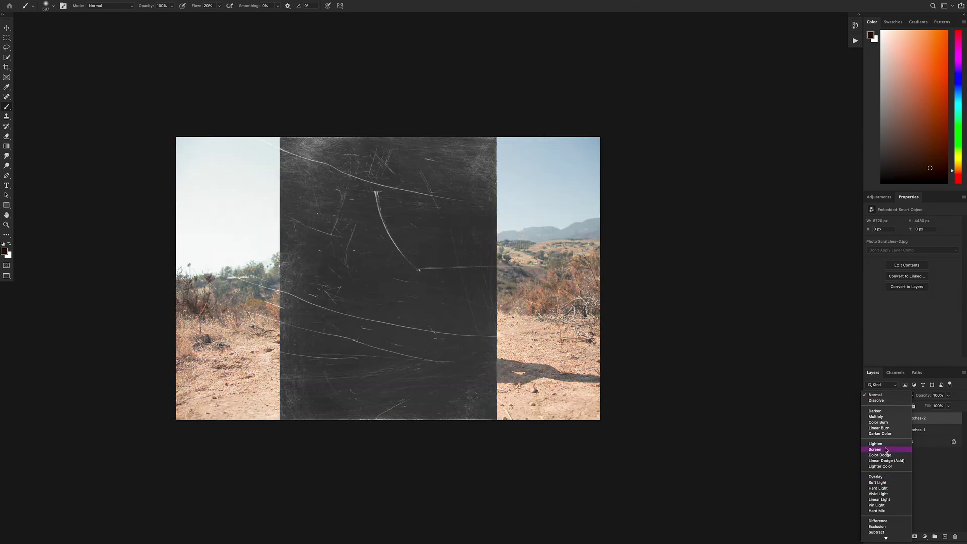
left_click(887, 450)
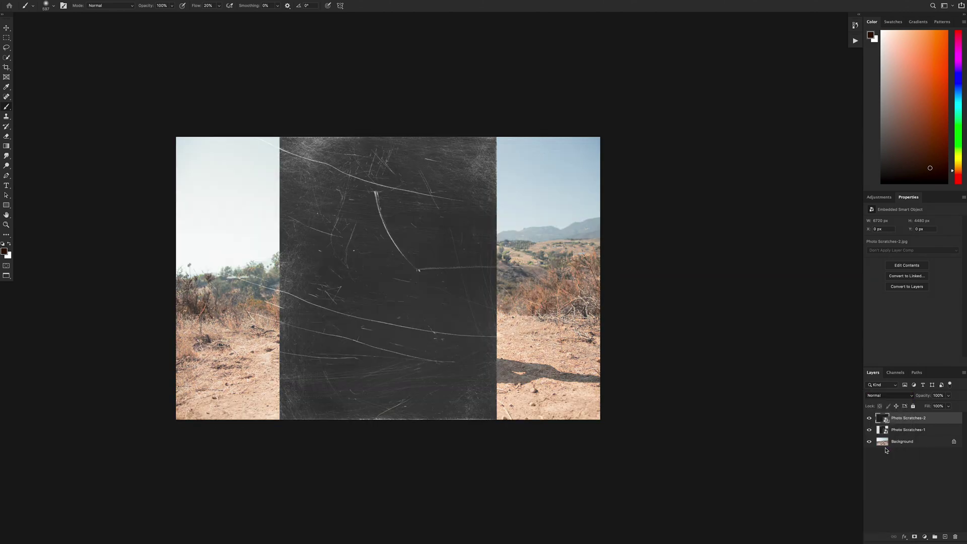
- Rotate the Photo Scratches-1 texture 90 degrees and stretch it to cover the whole photo
left_click(911, 434)
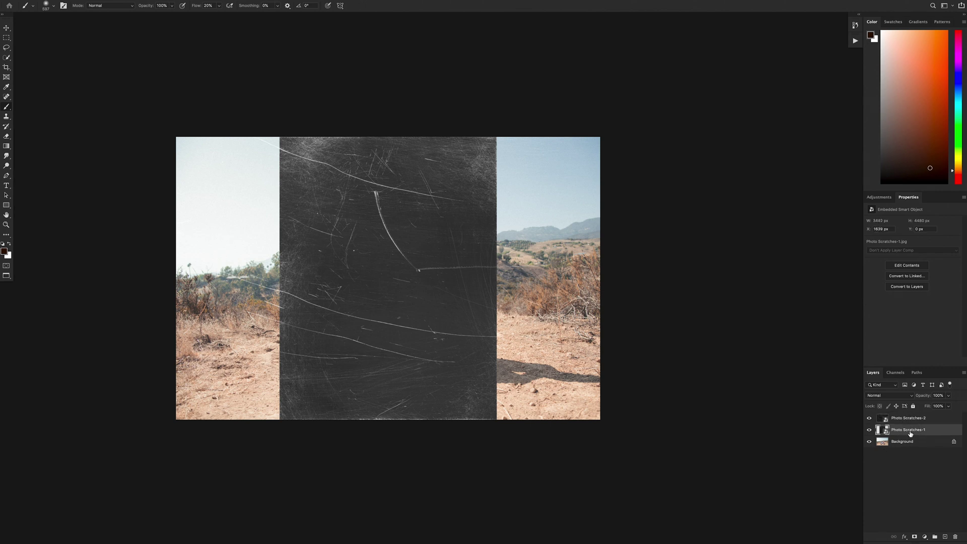
key("ctrl+t")
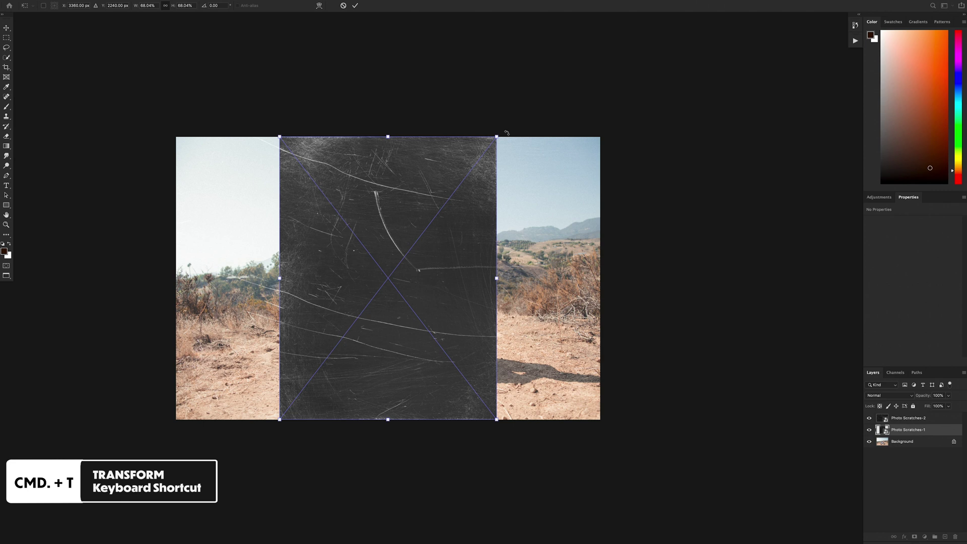
left_click_drag(531, 149, 542, 376)
left_click_drag(247, 387, 176, 419)
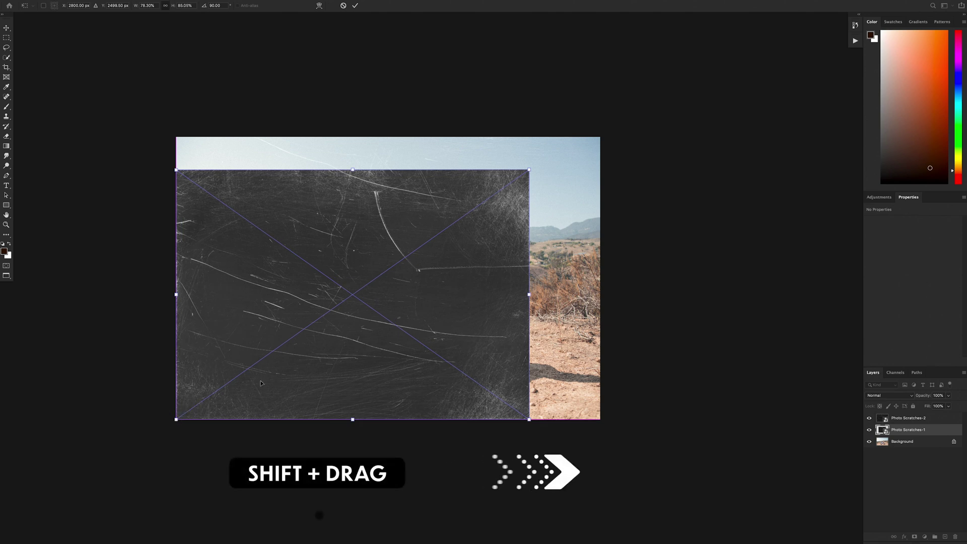
left_click_drag(530, 170, 600, 141)
key("Return")
- Set the Photo Scratches-1 layer's blend mode to Screen and compare the photo with and without both scratch layers
left_click(890, 396)
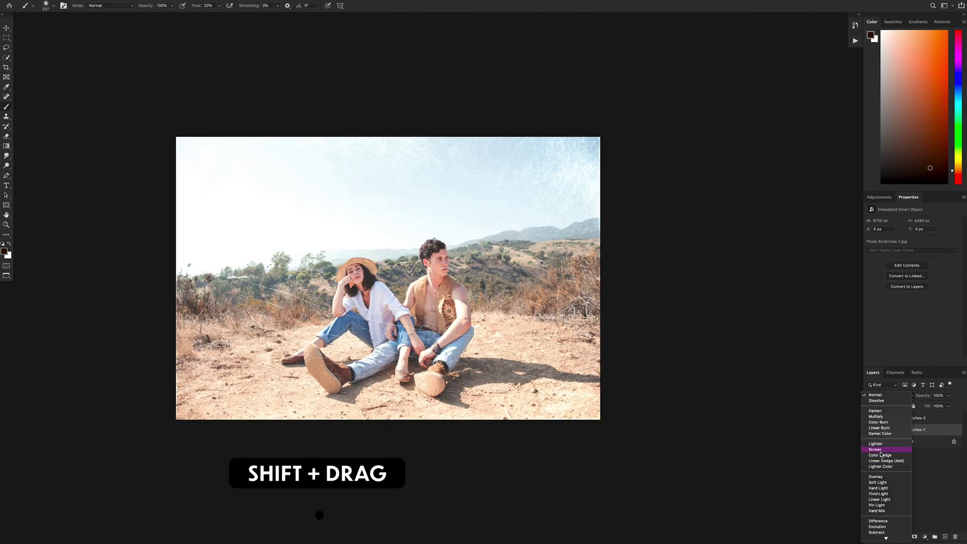
left_click(880, 451)
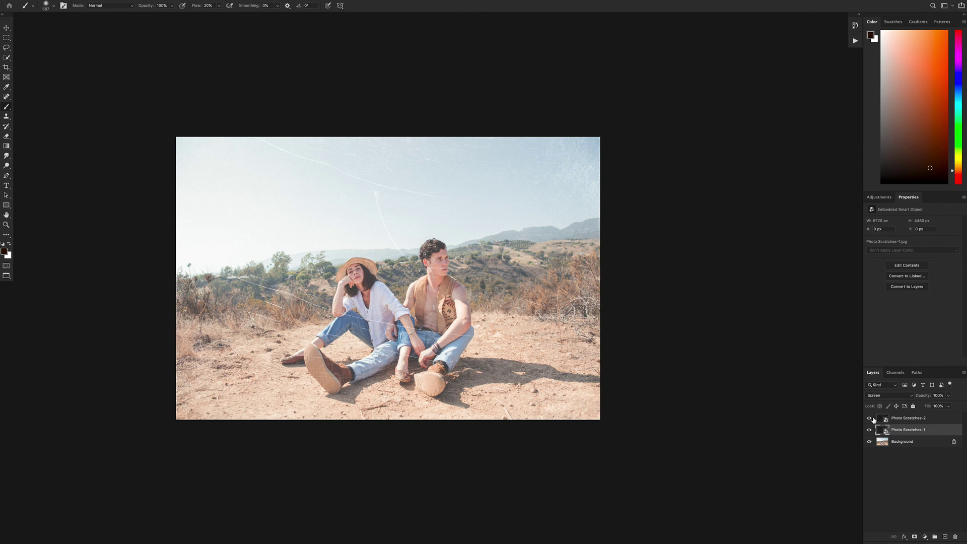
left_click(870, 445, "alt")
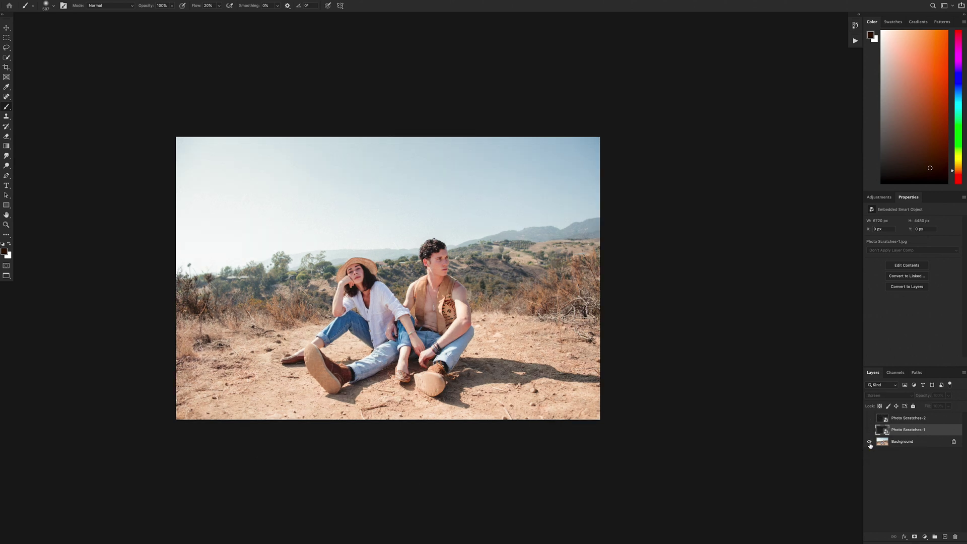
left_click(870, 445, "alt")
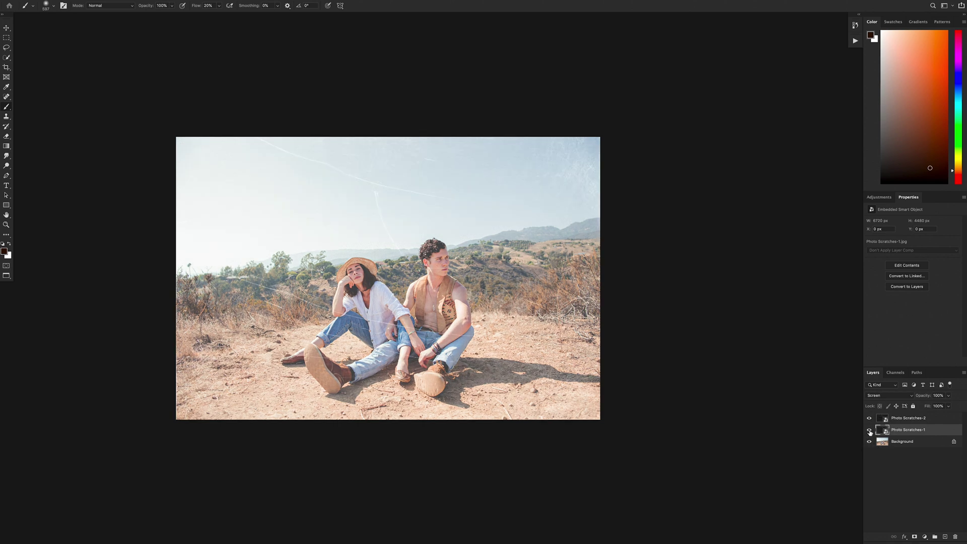
- Hide the Photo Scratches-1 layer and change the Photo Scratches-2 layer's blend mode to Lighten
left_click(870, 431)
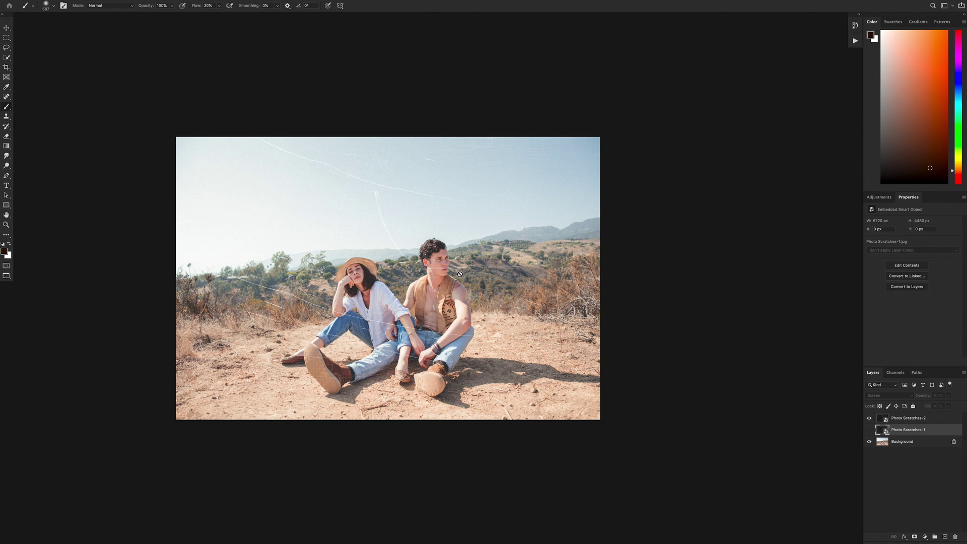
left_click(910, 420)
left_click(906, 395)
left_click(906, 396)
left_click(906, 395)
left_click(890, 389)
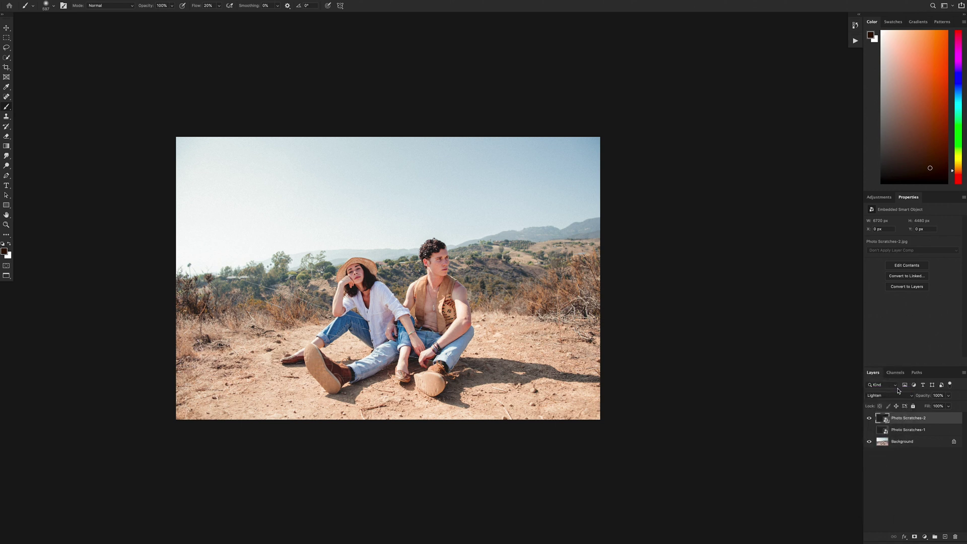
- Show the Photo Scratches-1 layer again and set its blend mode to Lighten
left_click(870, 431)
left_click(903, 431)
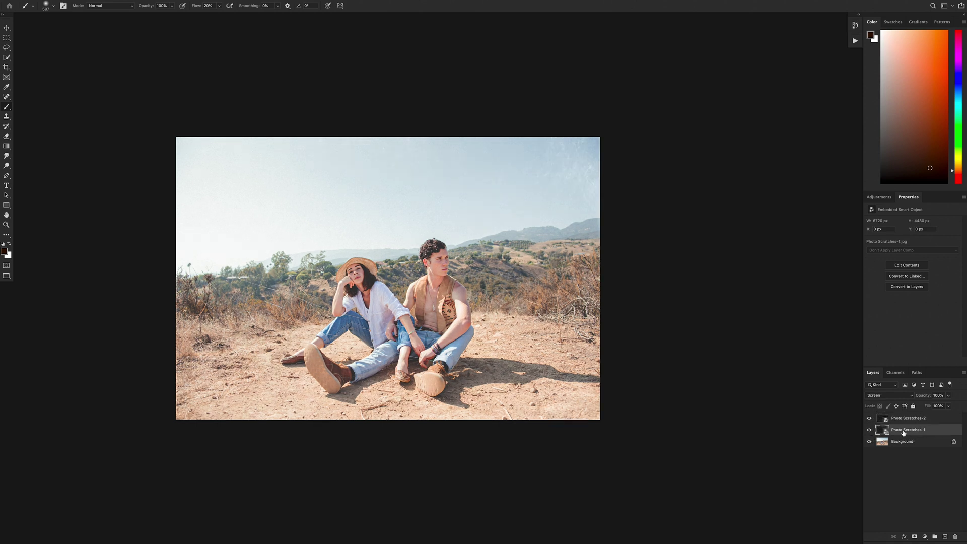
left_click(897, 397)
left_click(892, 390)
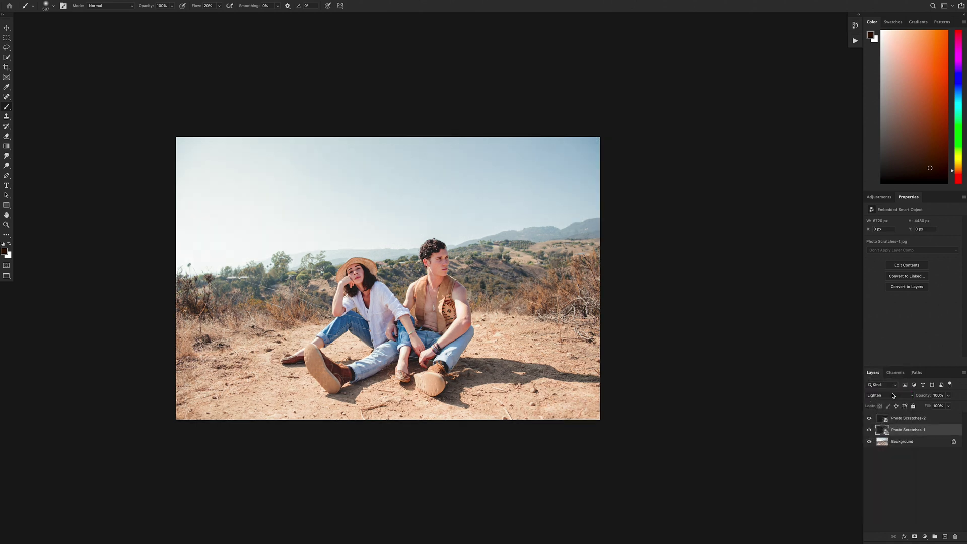
- Inspect the scratches across the photo up close, hide the Photo Scratches-2 layer and set Photo Scratches-1 to Screen blending
scroll(355, 313, "up", 5)
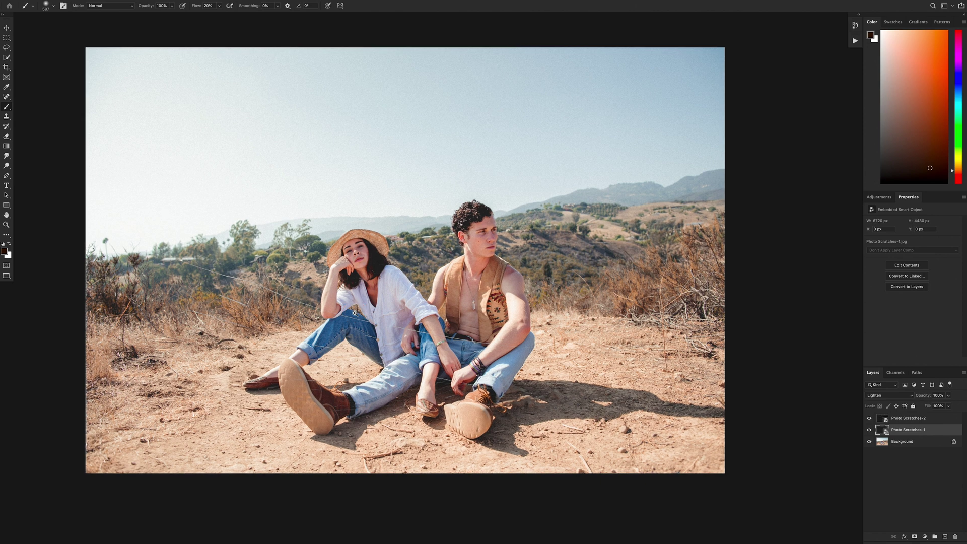
left_click_drag(399, 328, 522, 159)
left_click_drag(416, 230, 343, 384)
left_click_drag(388, 174, 466, 307)
left_click_drag(544, 450, 445, 313)
scroll(625, 420, "down", 3)
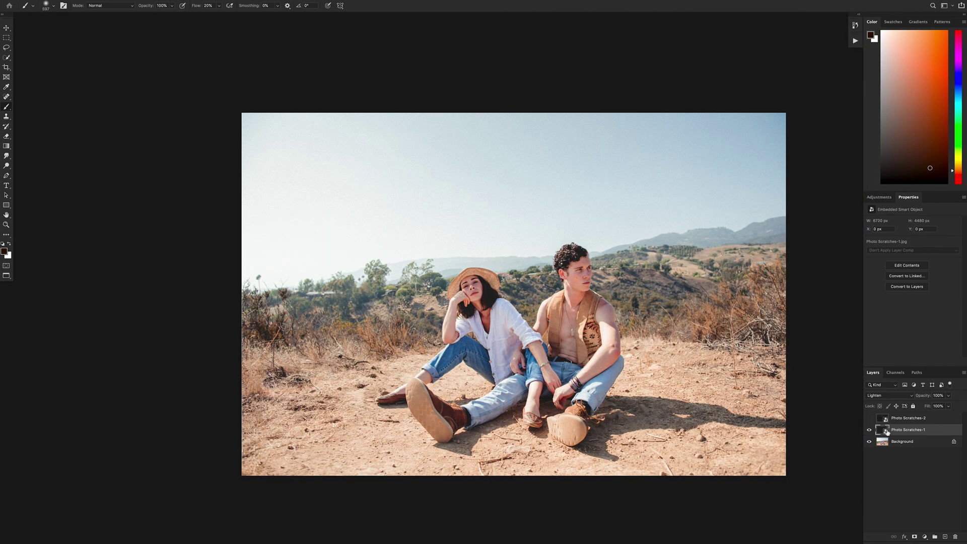
left_click(891, 396)
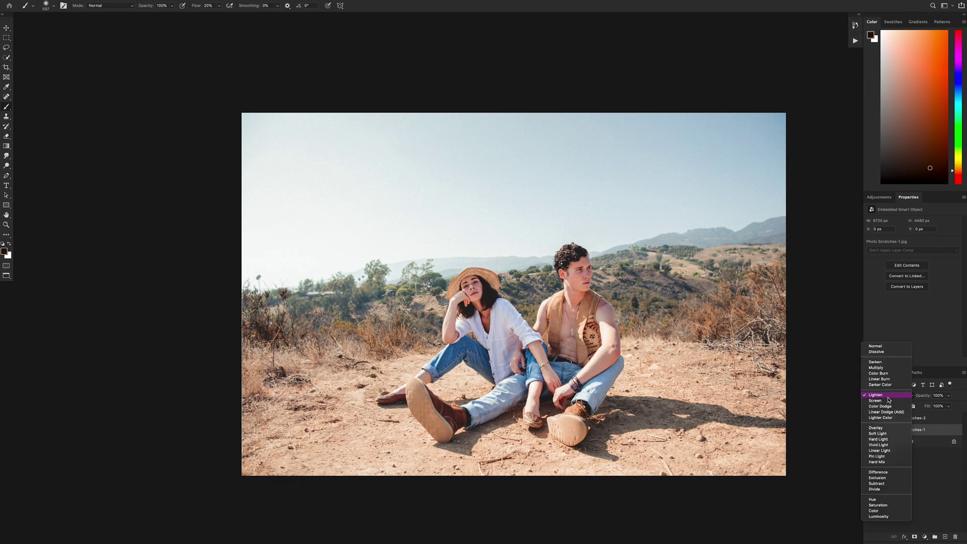
left_click(889, 402)
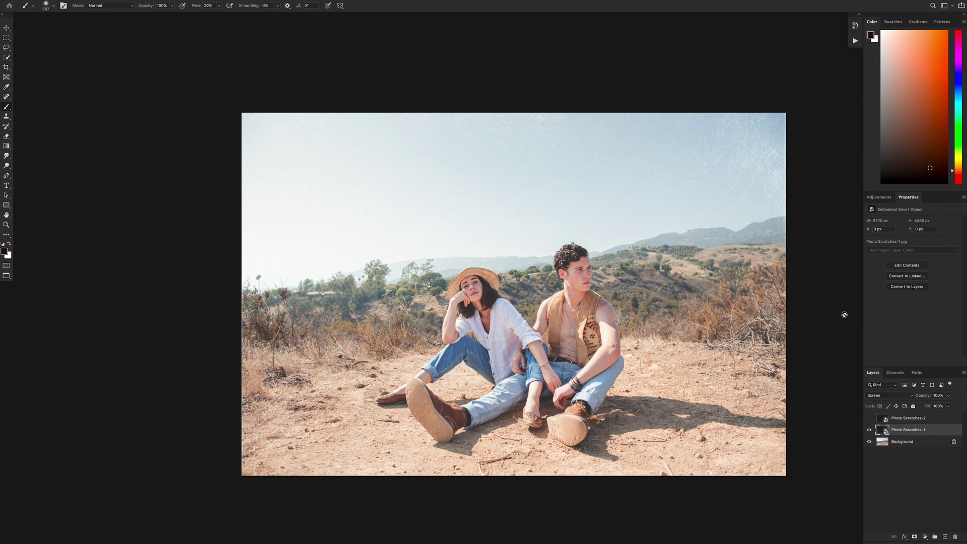
- Try Lighten blending on the Photo Scratches-1 layer for comparison and return it to Screen
left_click(895, 391)
left_click(895, 389)
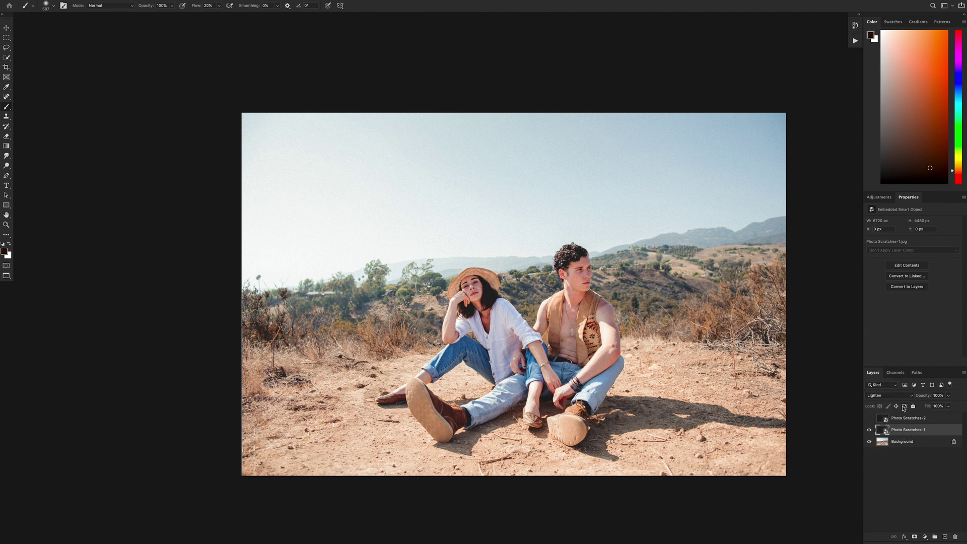
left_click(890, 396)
left_click(890, 403)
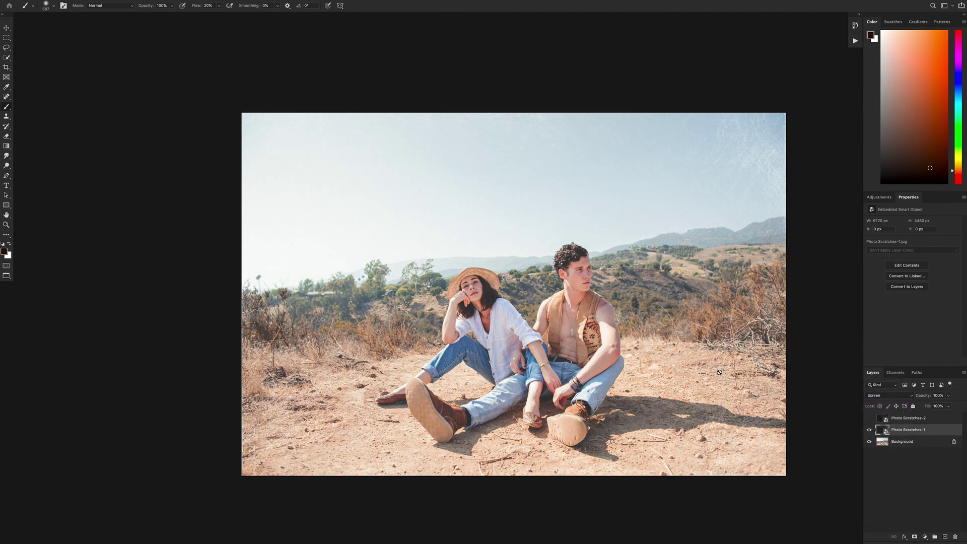
- Add a layer mask to Photo Scratches-1, enlarge the brush and paint black on the mask over the couple and the middle of the photo
scroll(736, 284, "down", 2)
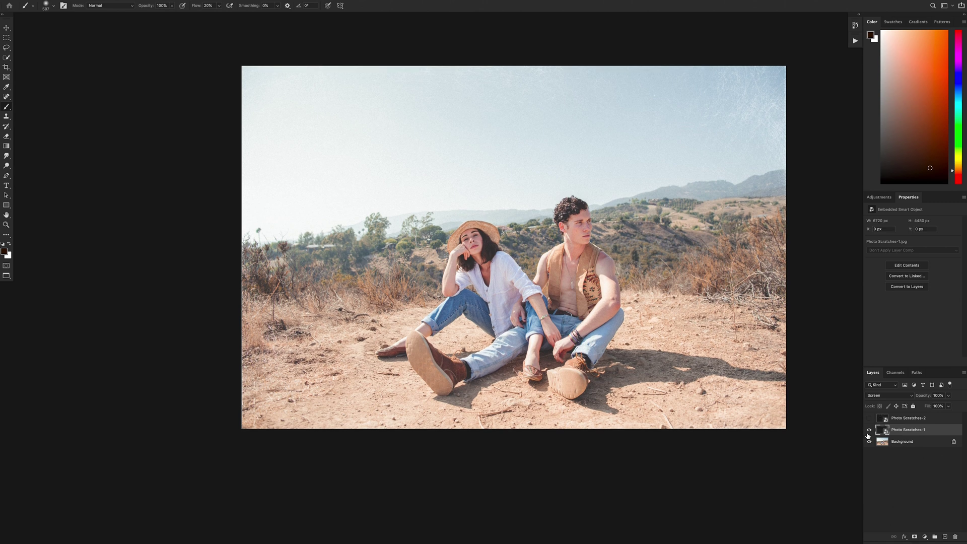
scroll(452, 349, "right", 2)
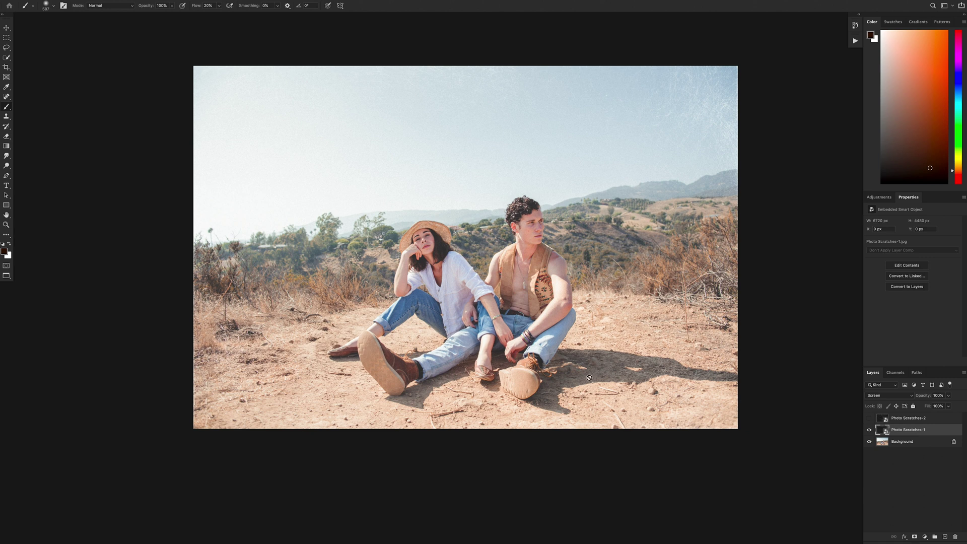
left_click(915, 537)
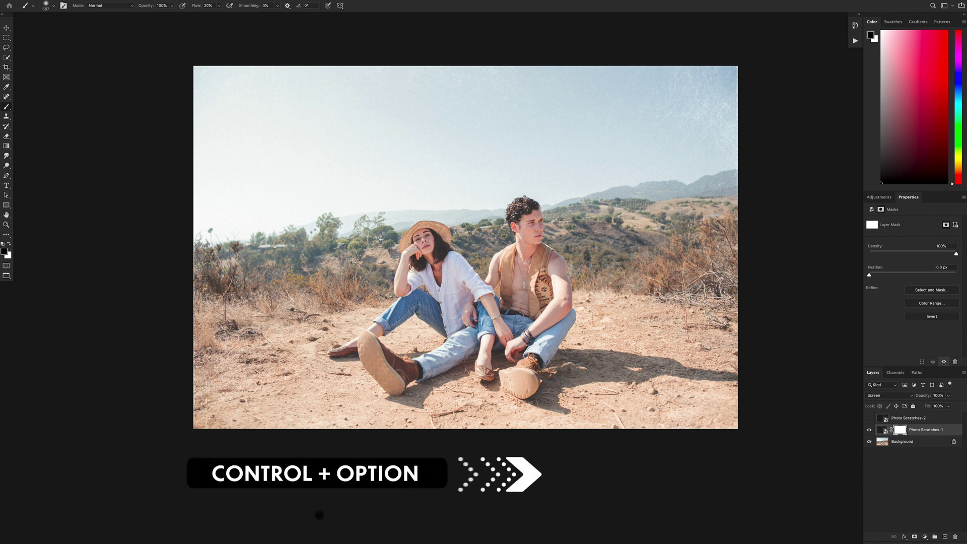
mouse_move(389, 229)
left_mouse_down()
mouse_move(473, 243)
mouse_move(463, 236)
left_mouse_up()
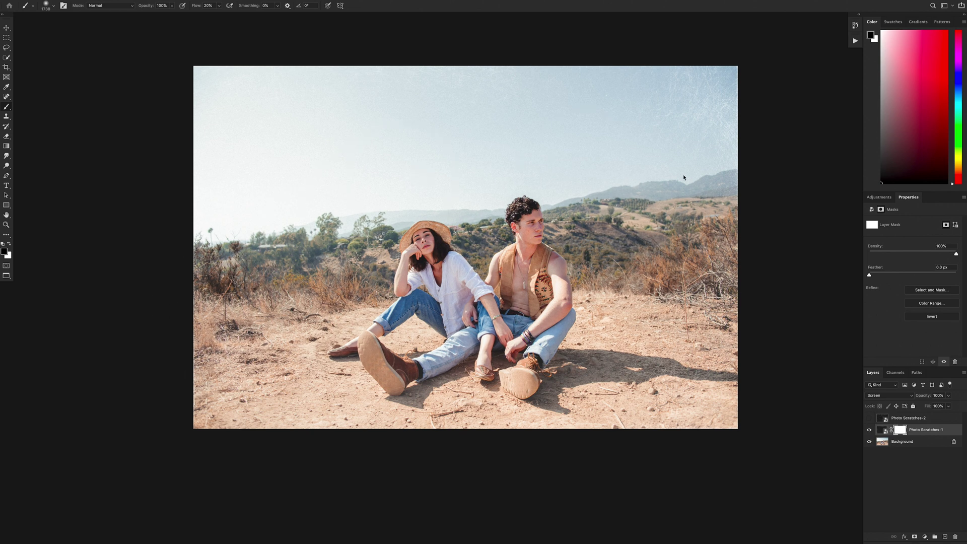
left_click_drag(699, 112, 536, 395)
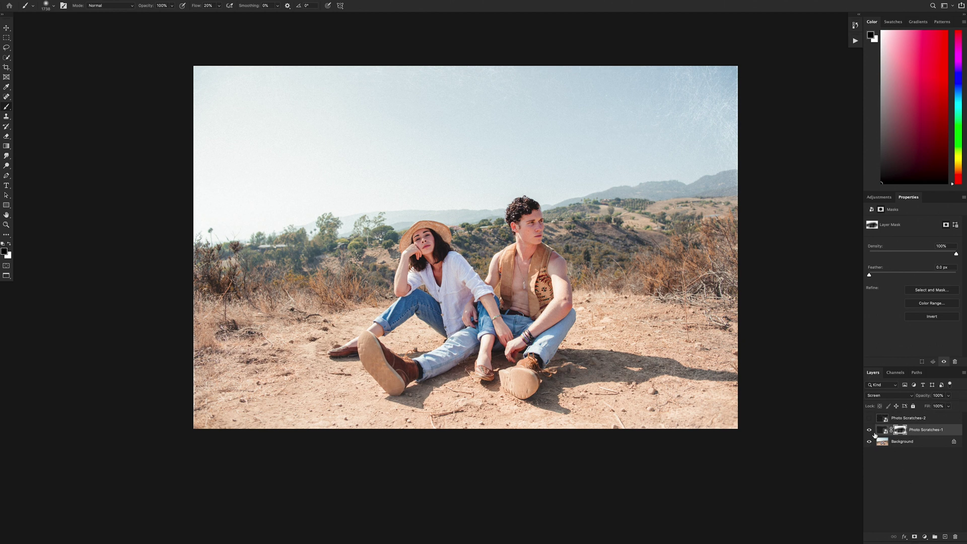
- Show the Photo Scratches-2 layer, try Screen blending on it and set its blend mode back to Lighten
left_click(869, 420)
left_click(902, 419)
left_click(892, 395)
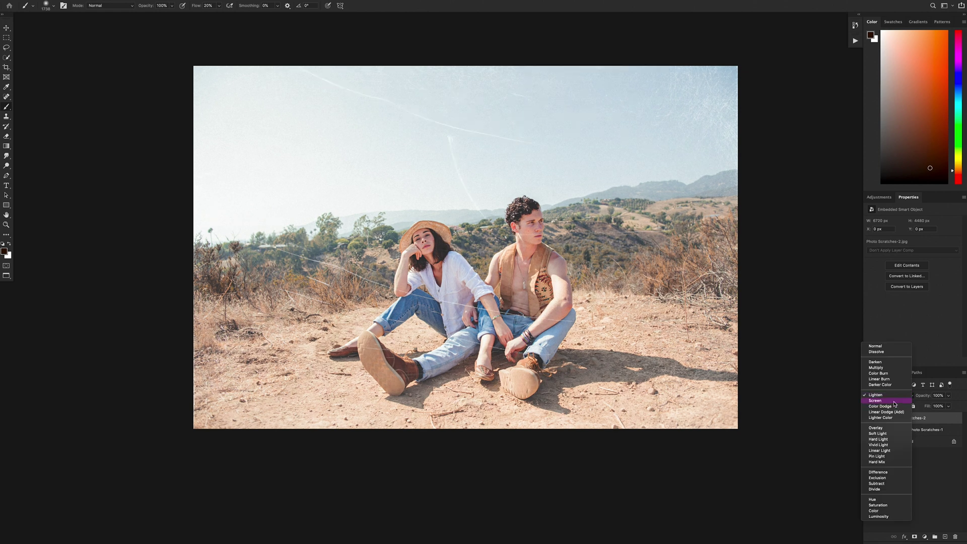
left_click(895, 402)
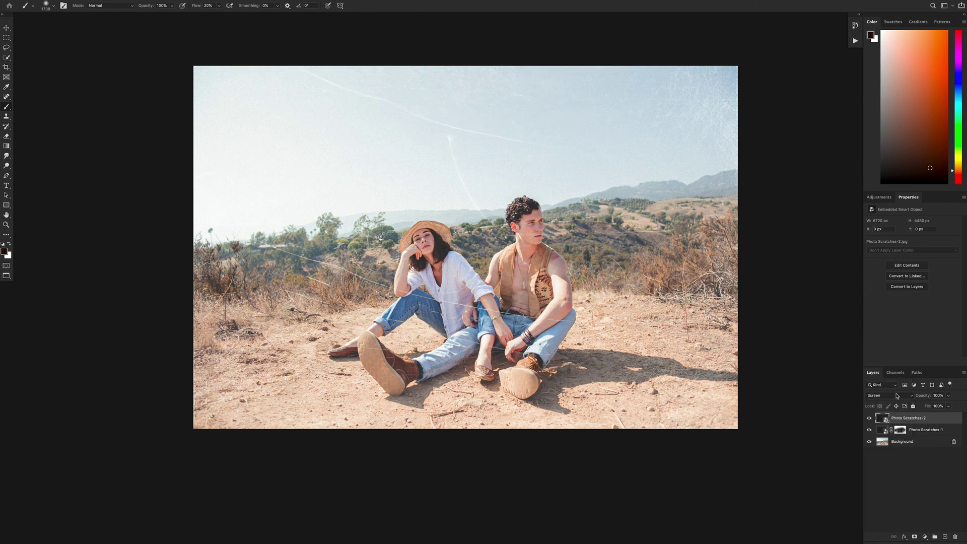
left_click(897, 397)
left_click(893, 391)
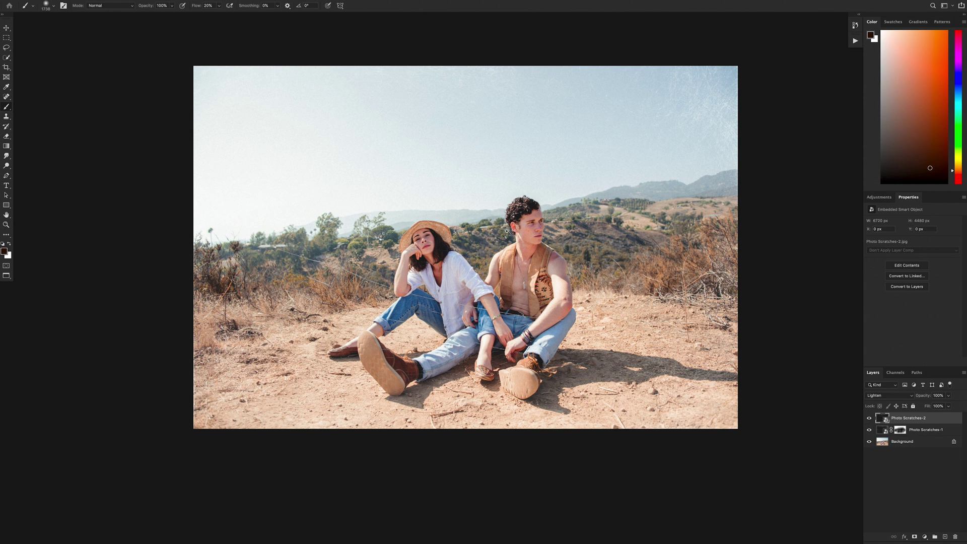
- Add a layer mask to Photo Scratches-2 and paint black on it over the couple to remove the scratches crossing them
scroll(509, 228, "up", 3)
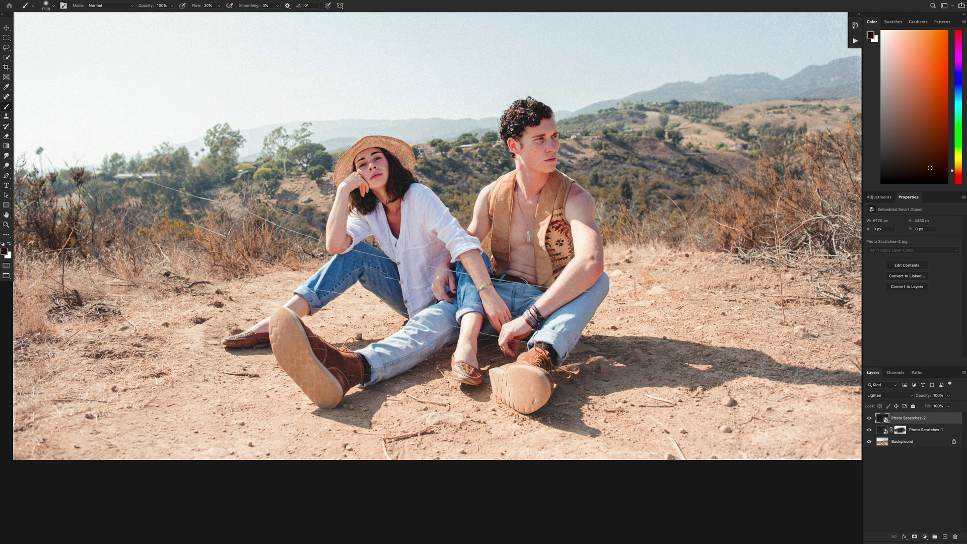
left_click(915, 537)
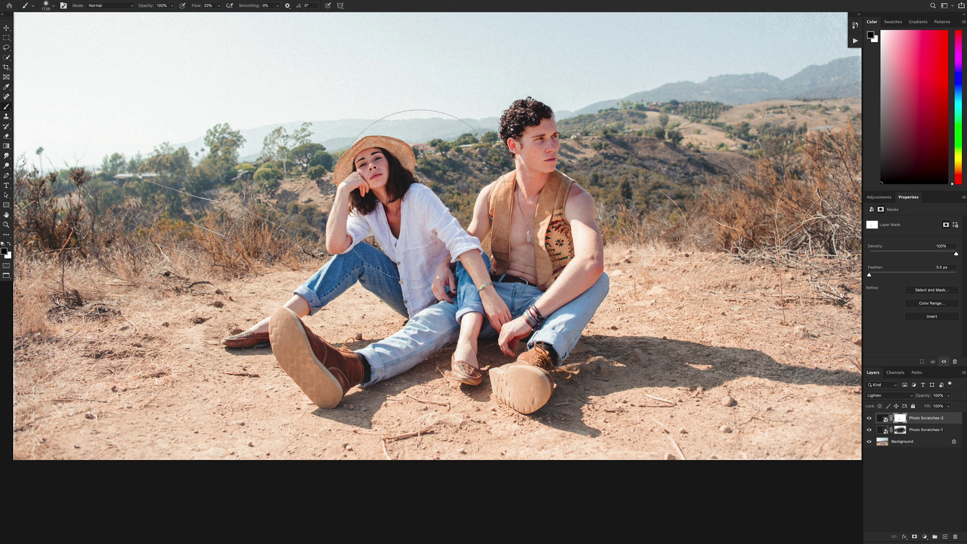
left_click_drag(401, 176, 501, 260)
key("ctrl+minus")
key("ctrl+minus")
key("ctrl+minus")
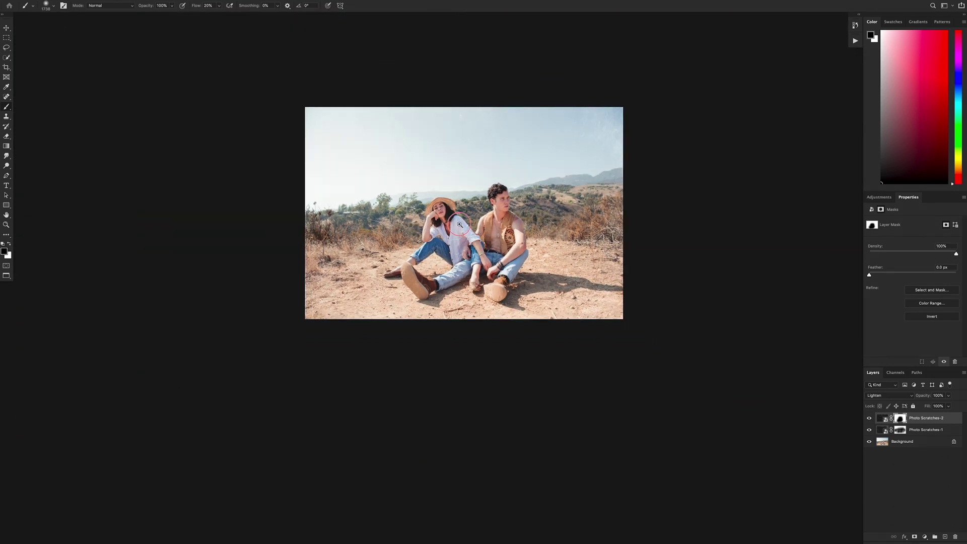
left_click(460, 225)
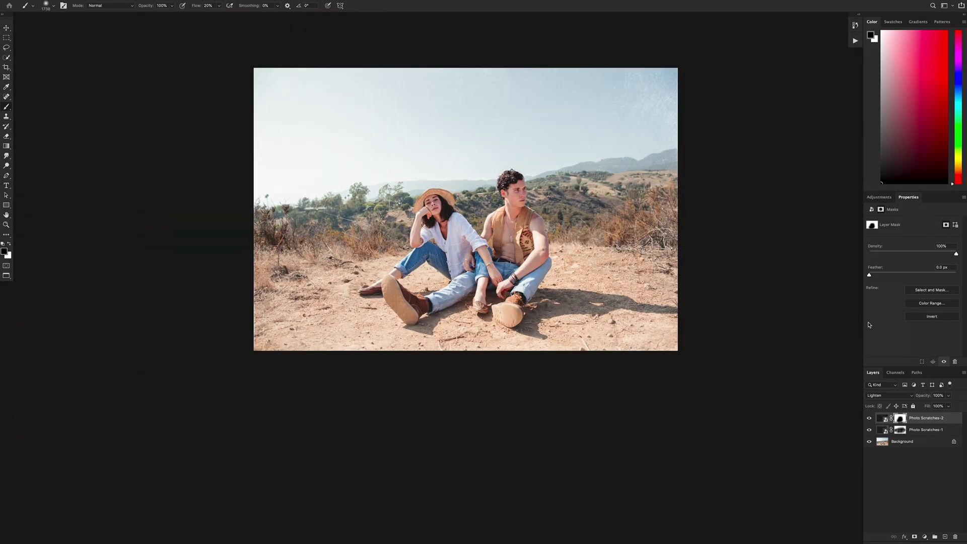